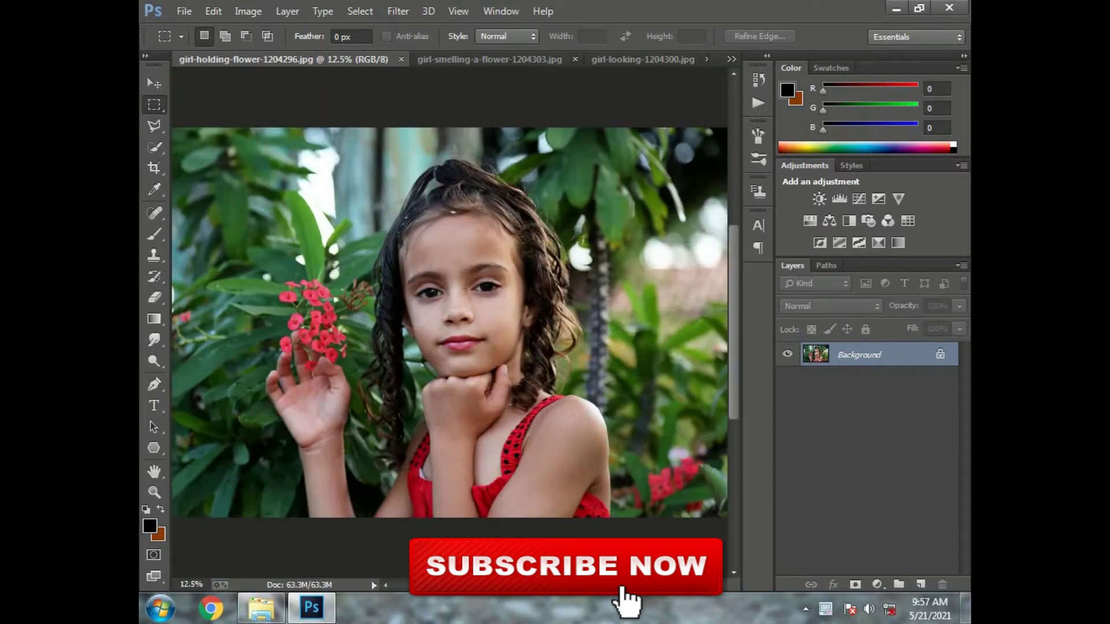
Duplicate the photo to Layer 1 and apply Levels with white point 242 and midtones 1.10.
key(ctrl+j)
click(248, 11)
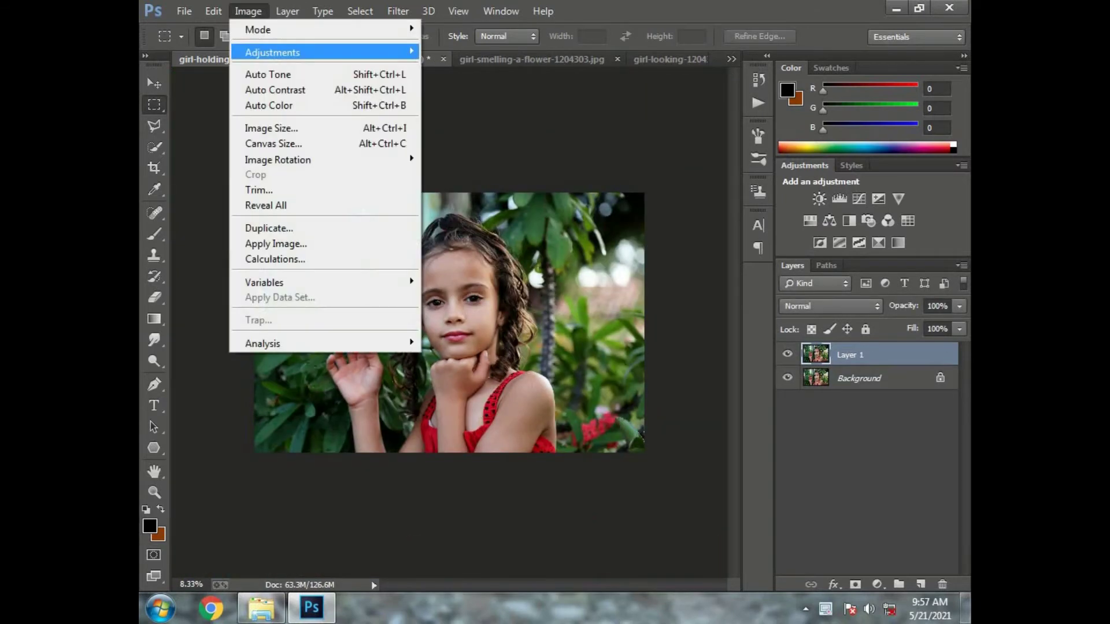
click(520, 67)
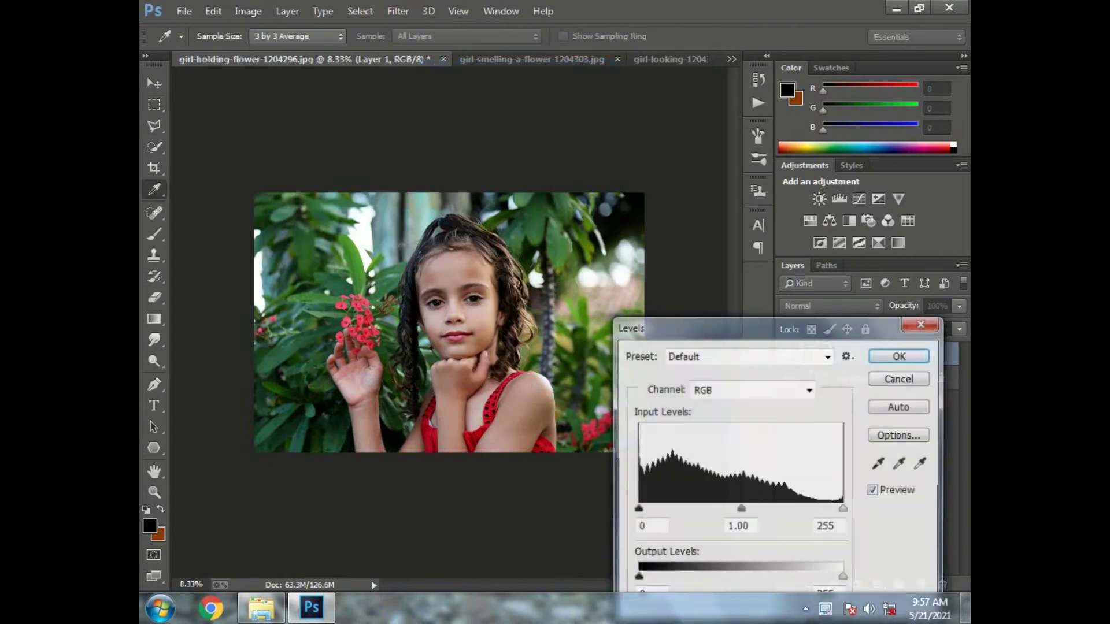
drag(843, 509, 833, 509)
drag(735, 509, 729, 510)
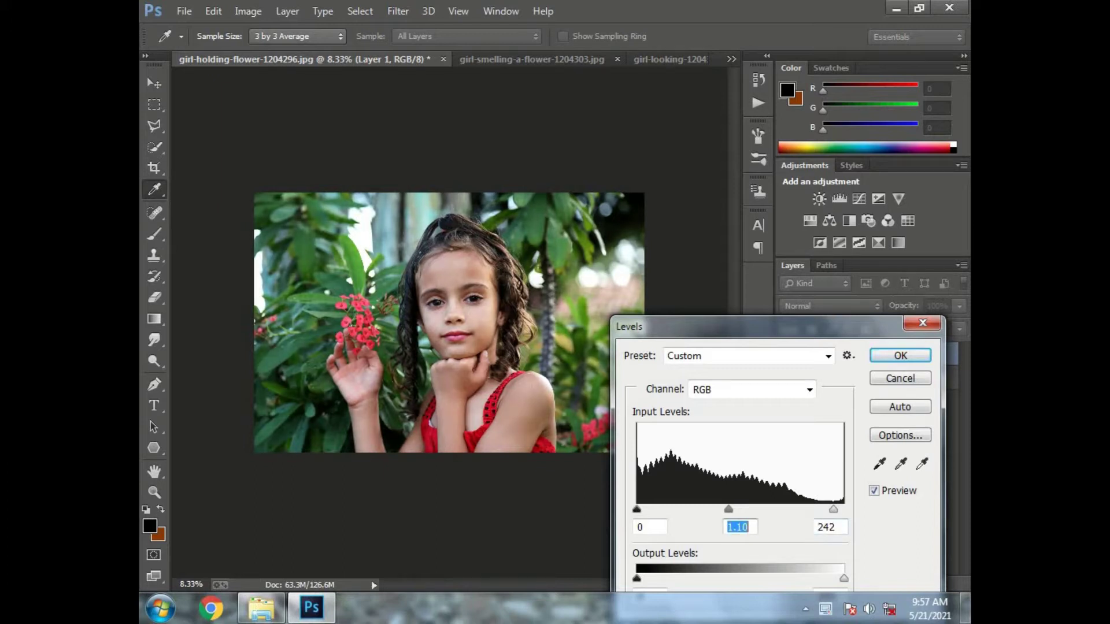
click(900, 356)
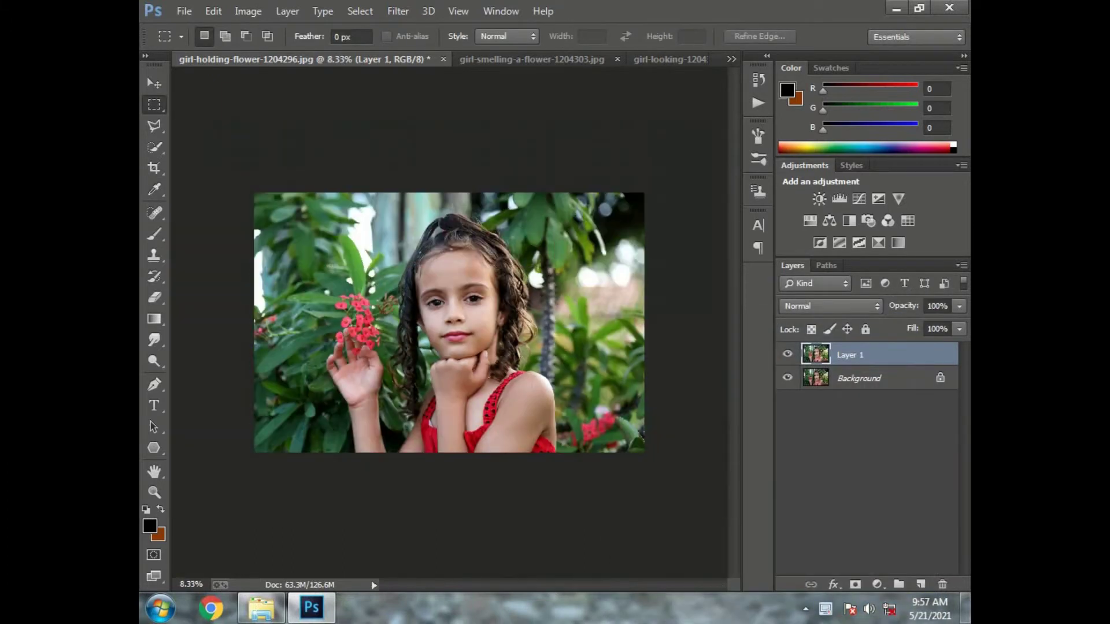
Apply Brightness/Contrast with brightness 12 and a slight contrast boost.
click(248, 11)
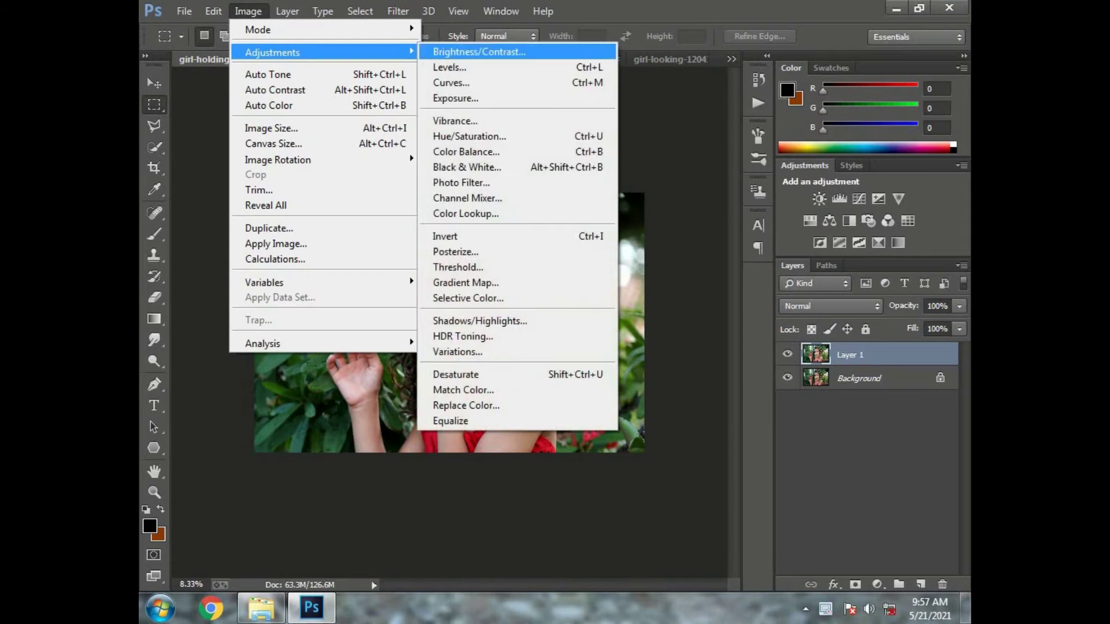
click(462, 52)
key(shift+Up)
key(Up)
key(Up)
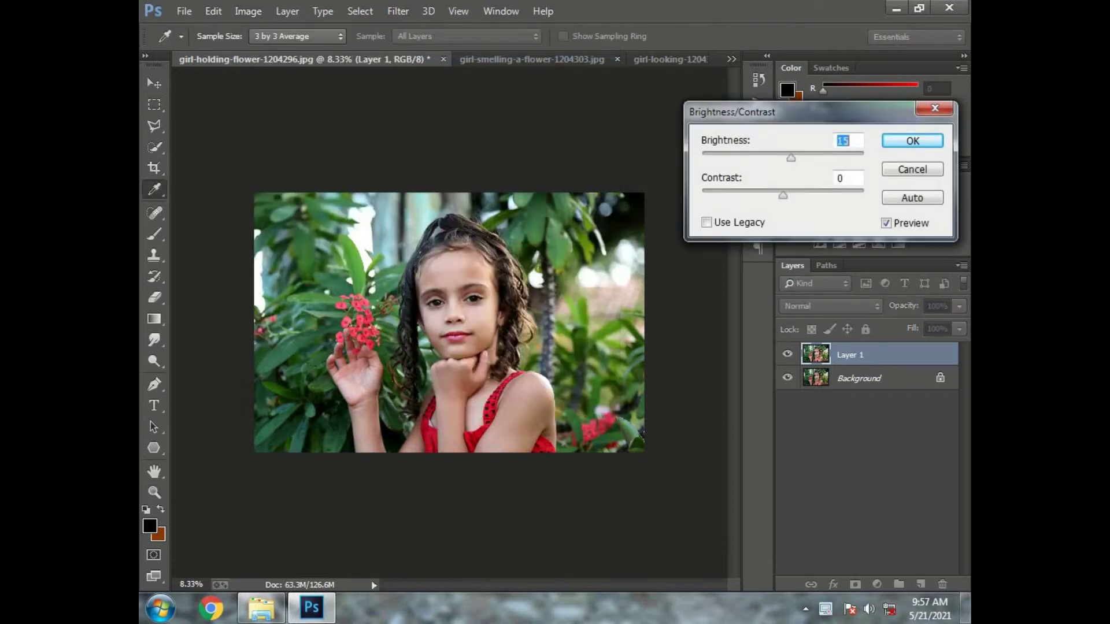
key(Tab)
key(Up)
key(Up)
key(Up)
key(Up)
key(Up)
key(Up)
key(Up)
key(Return)
key(ctrl+plus)
key(ctrl+minus)
key(alt+t)
Open the Camera Raw filter in Before/After view and raise Exposure to +0.15.
key(Down)
key(Down)
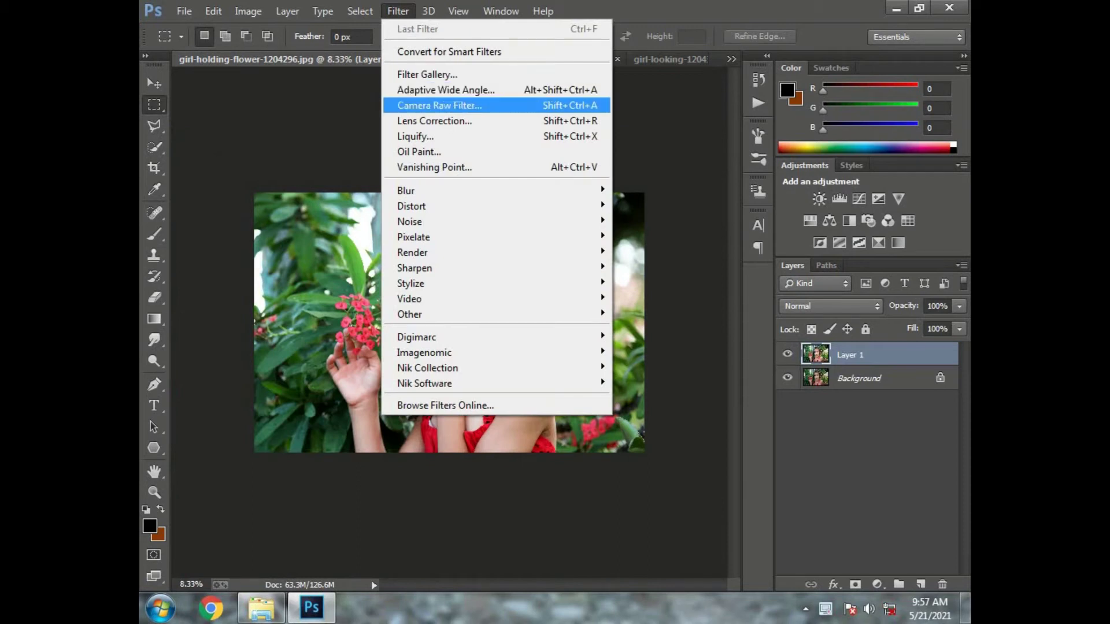
key(Escape)
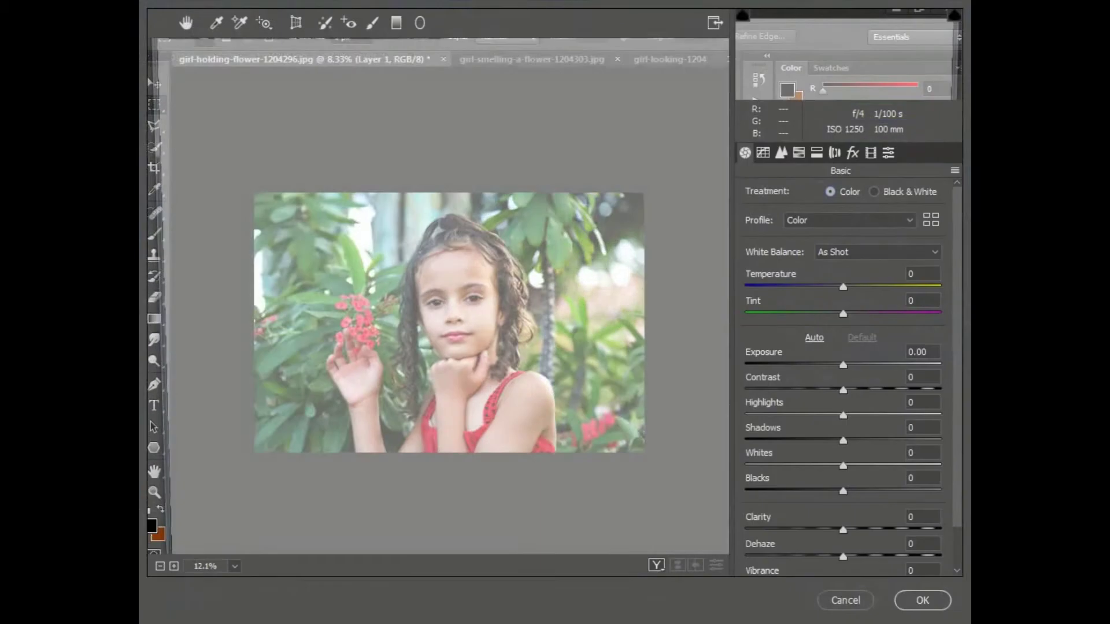
key(q)
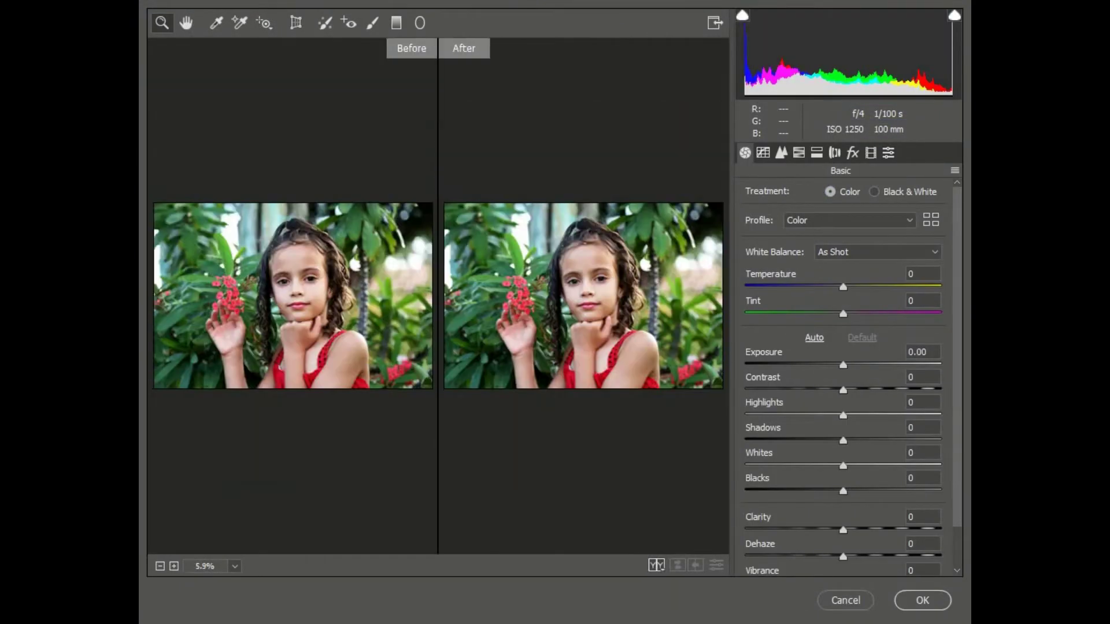
key(Up)
key(Up)
key(Tab)
key(Up)
key(Up)
key(Up)
key(Up)
key(Up)
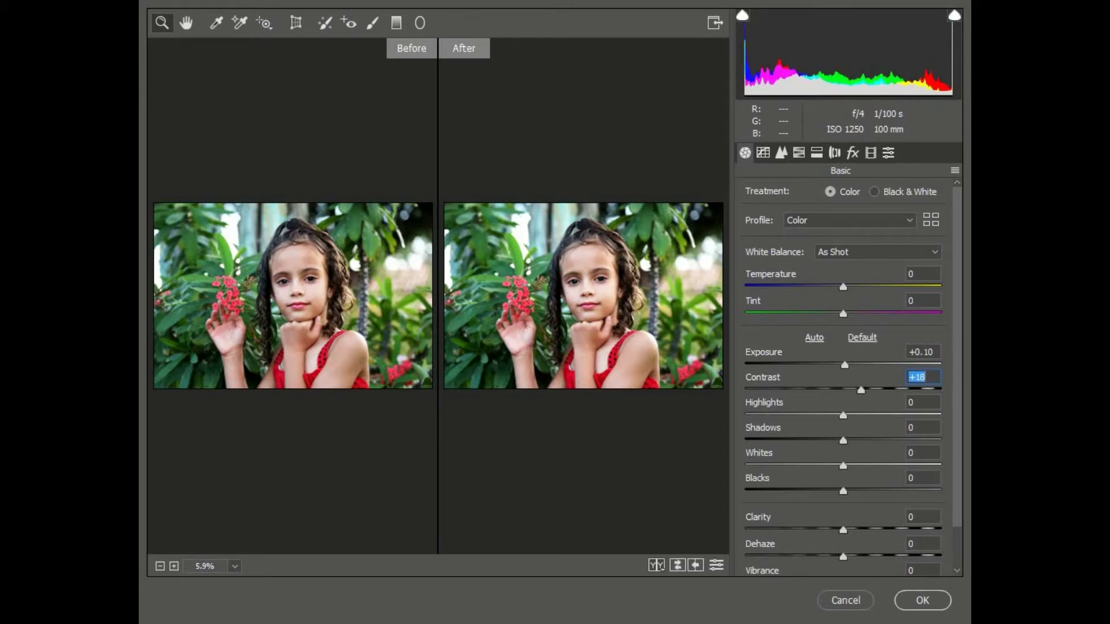
key(shift+Tab)
key(Up)
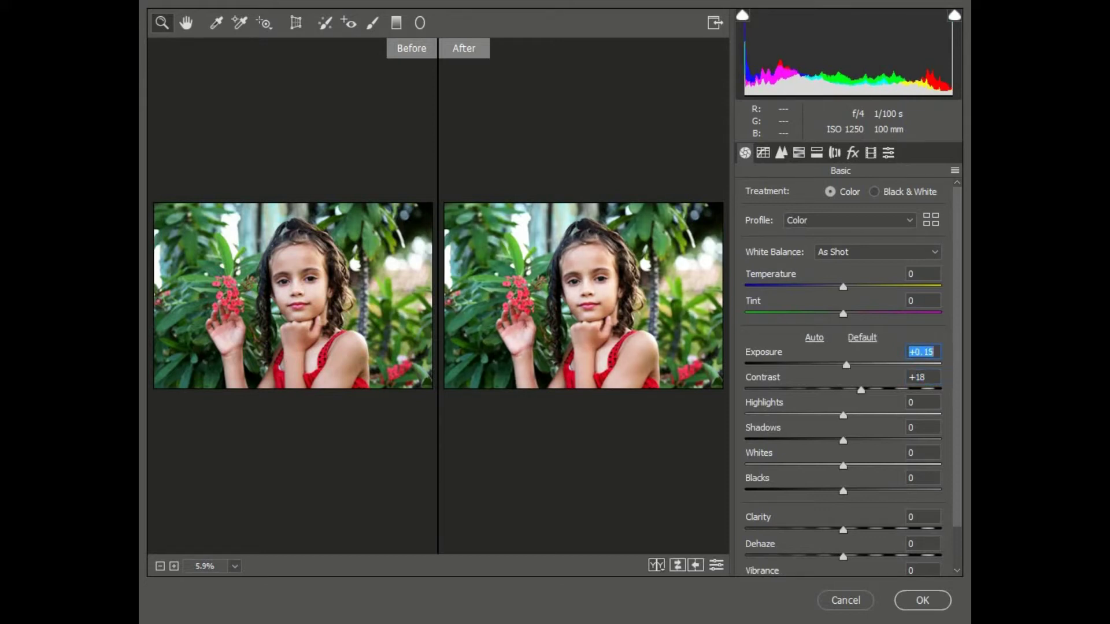
key(Tab)
key(Up)
key(Up)
key(Up)
key(Up)
key(Up)
key(Up)
key(Up)
key(Up)
key(Up)
key(Up)
key(Up)
key(Up)
key(Up)
Set Contrast +35, Highlights -48 and Shadows +29.
key(Up)
key(Up)
key(Up)
key(Up)
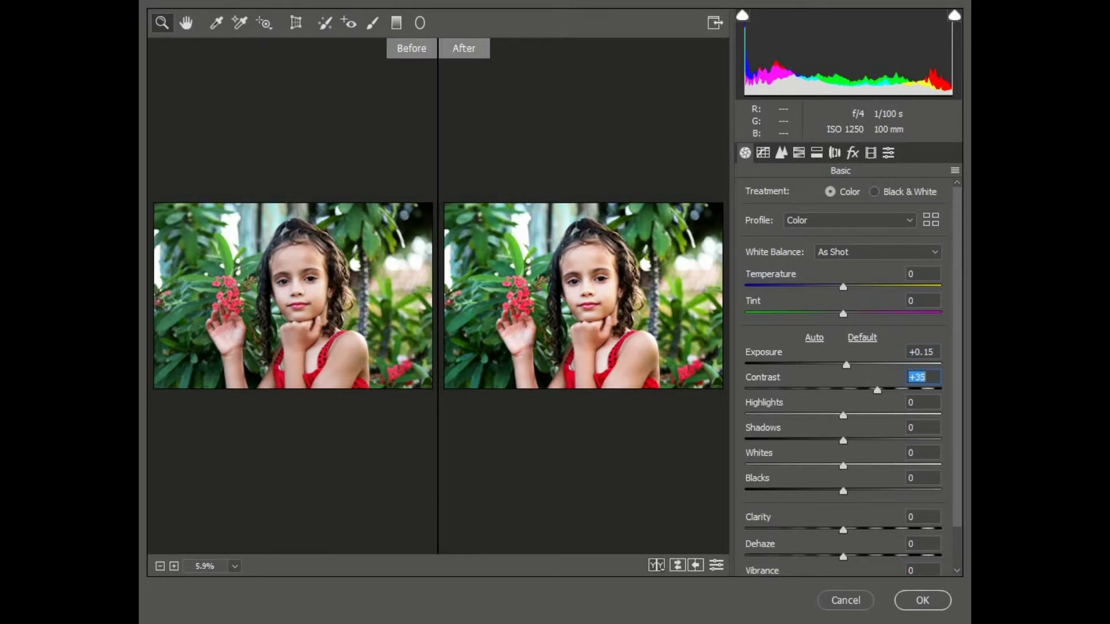
key(Tab)
key(shift+Down)
key(shift+Down)
key(shift+Down)
key(Up)
key(Up)
key(Down)
key(shift+Down)
key(Up)
key(Tab)
key(shift+Up)
key(Up)
key(Up)
key(Up)
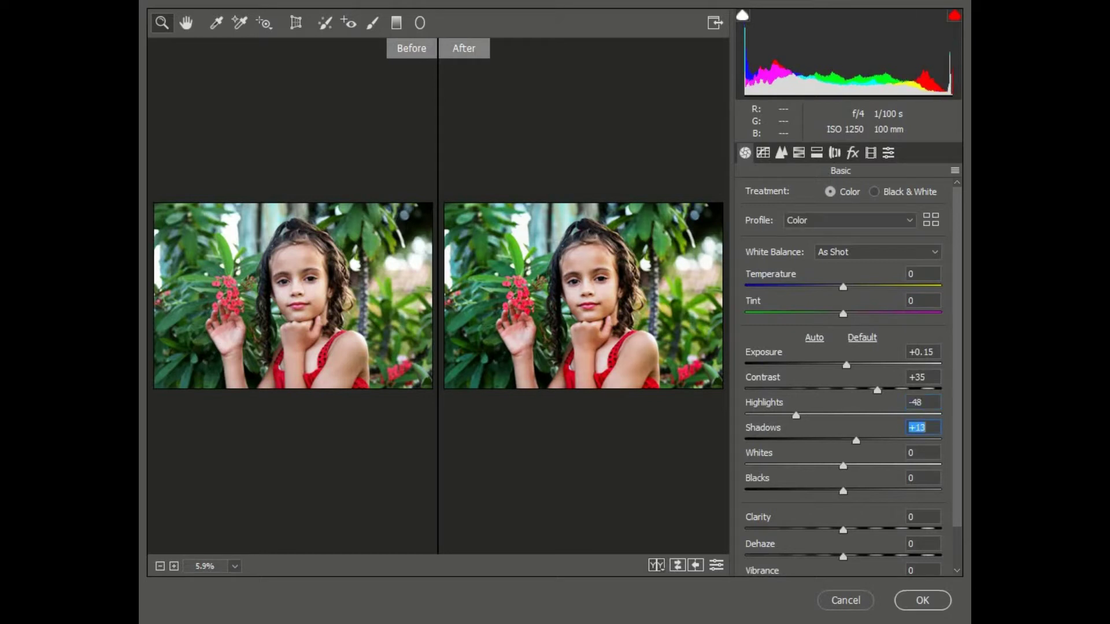
Set Whites -9, Blacks -10 and Clarity +15.
key(Up)
key(Up)
key(Up)
key(shift+Up)
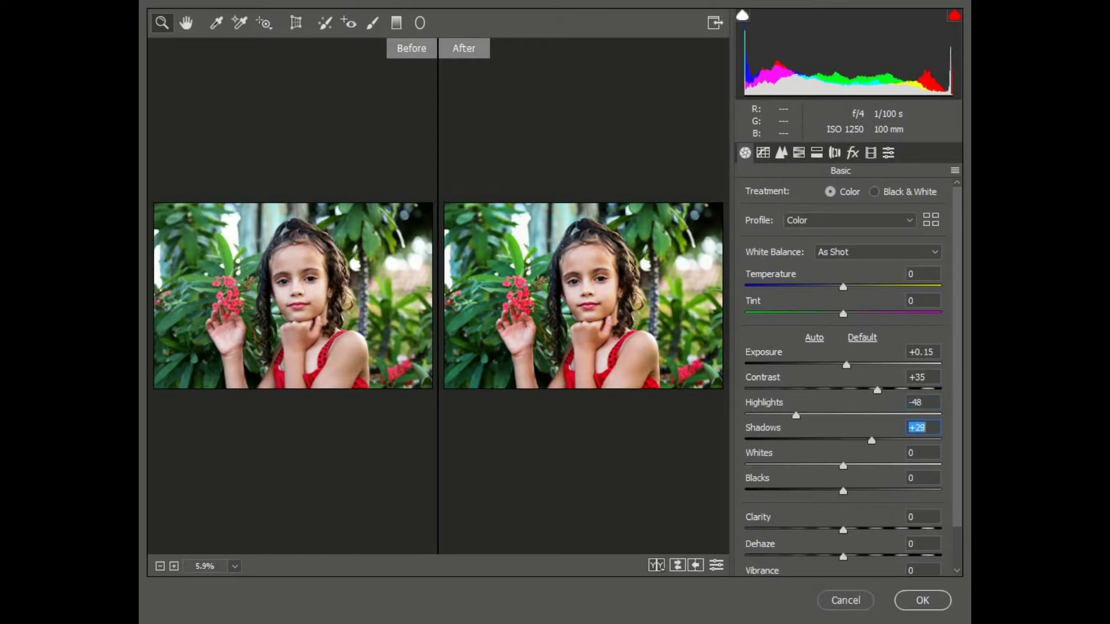
scroll(843, 376, down, 2)
key(Tab)
key(shift+Down)
key(Down)
key(Down)
key(Down)
key(shift+Down)
key(Tab)
key(shift+Up)
key(Up)
key(Up)
key(Up)
key(Tab)
key(Tab)
key(shift+Up)
Raise Vibrance to +43 and add a little Saturation.
key(Up)
key(Up)
key(Up)
key(Up)
key(Up)
key(Up)
key(shift+Up)
key(Up)
key(Up)
key(Up)
key(Up)
key(Up)
key(Up)
key(Up)
key(Up)
key(Up)
key(Up)
key(Up)
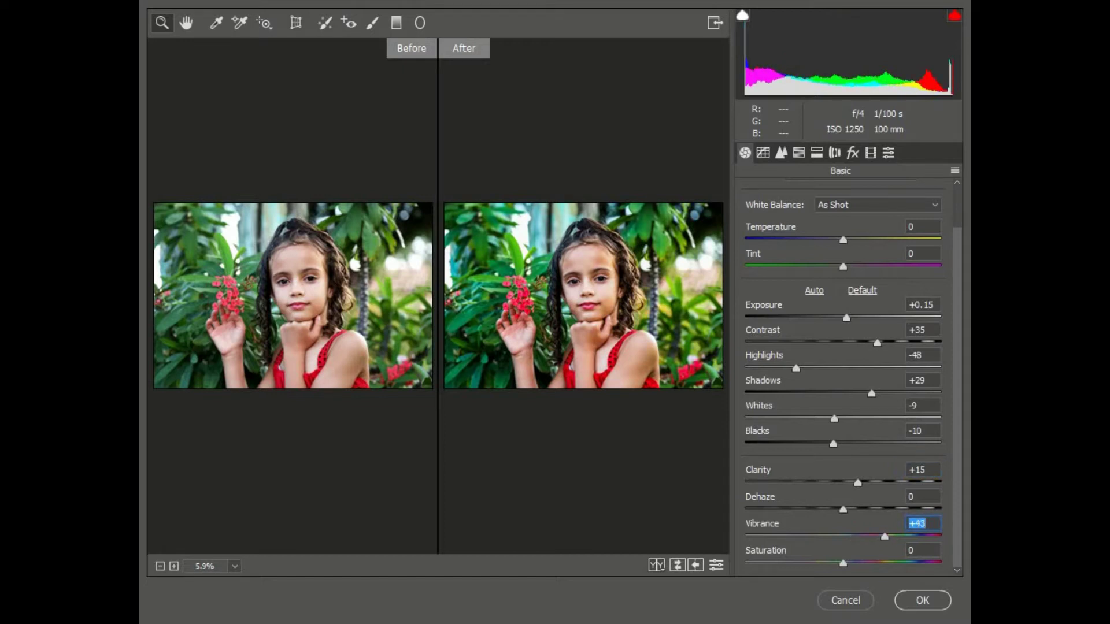
key(Tab)
key(Up)
key(Up)
key(Up)
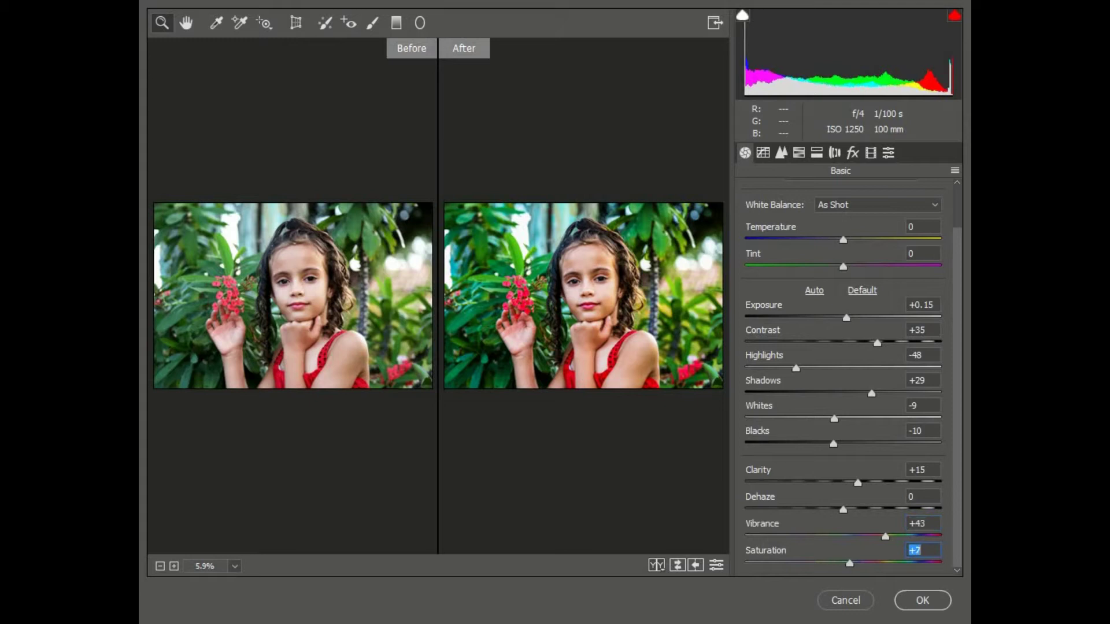
key(Up)
key(Up)
key(Up)
scroll(844, 376, up, 2)
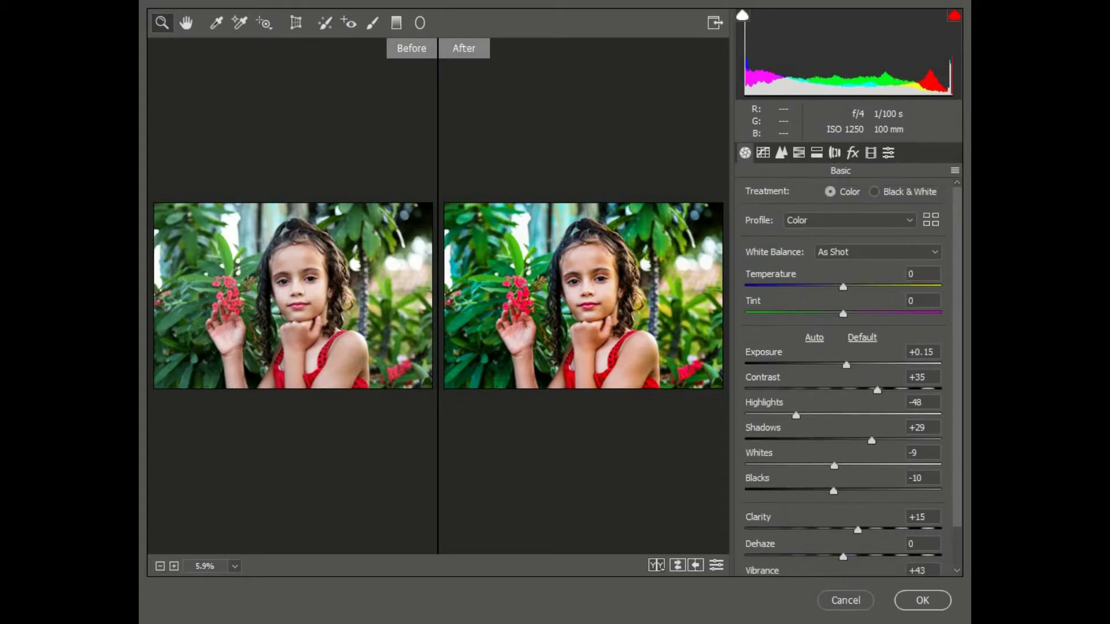
In the Tone Curve, lift darks and shadows to +8 and lower lights to -9.
click(763, 153)
key(Up)
key(Up)
key(Up)
key(Up)
key(Up)
key(Up)
key(Tab)
key(Up)
key(Up)
key(Up)
key(shift+Tab)
key(shift+Tab)
key(Down)
key(Down)
key(Down)
key(Down)
key(Down)
key(Down)
key(Down)
key(Down)
key(Down)
key(shift+Tab)
key(Down)
key(Down)
key(Down)
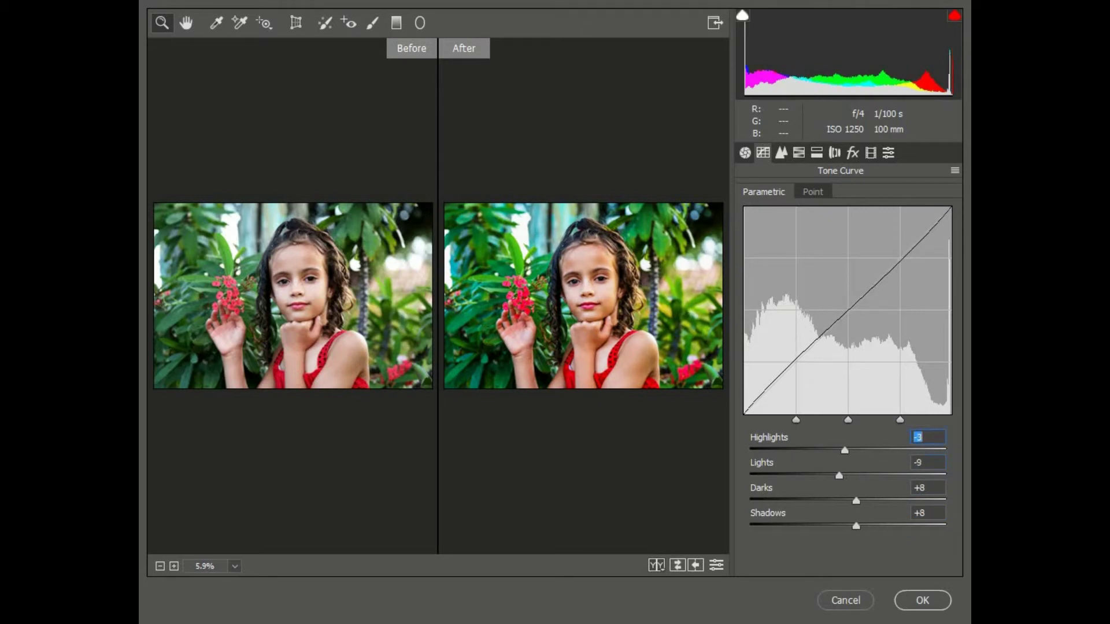
Set HSL hues: Greens -99, Yellows -20, Blues +12.
key(ctrl+alt+4)
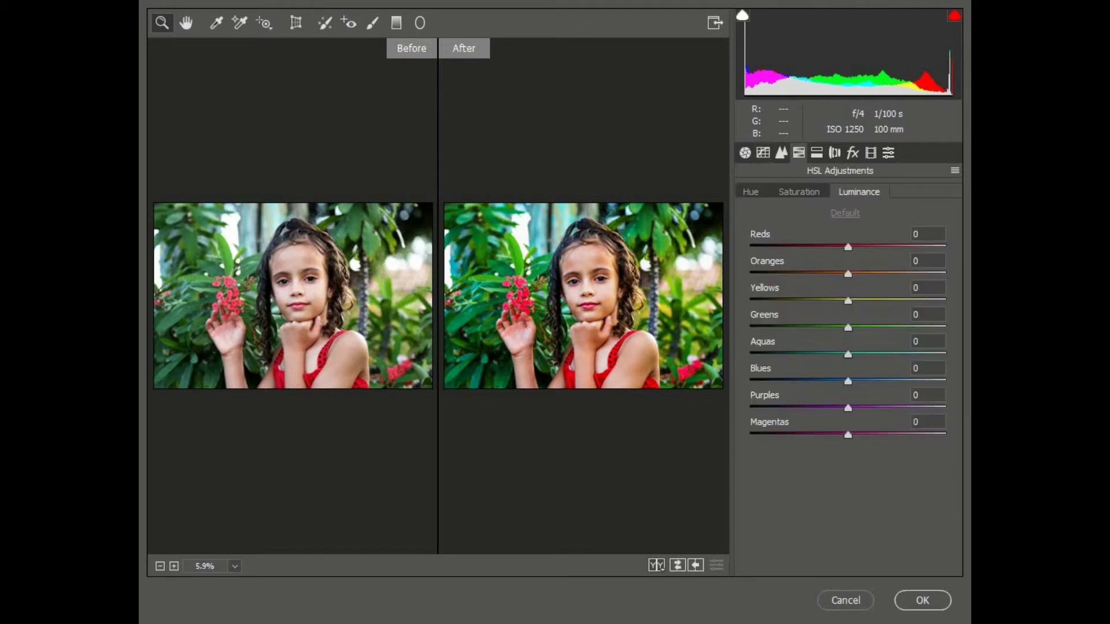
key(ctrl+Tab)
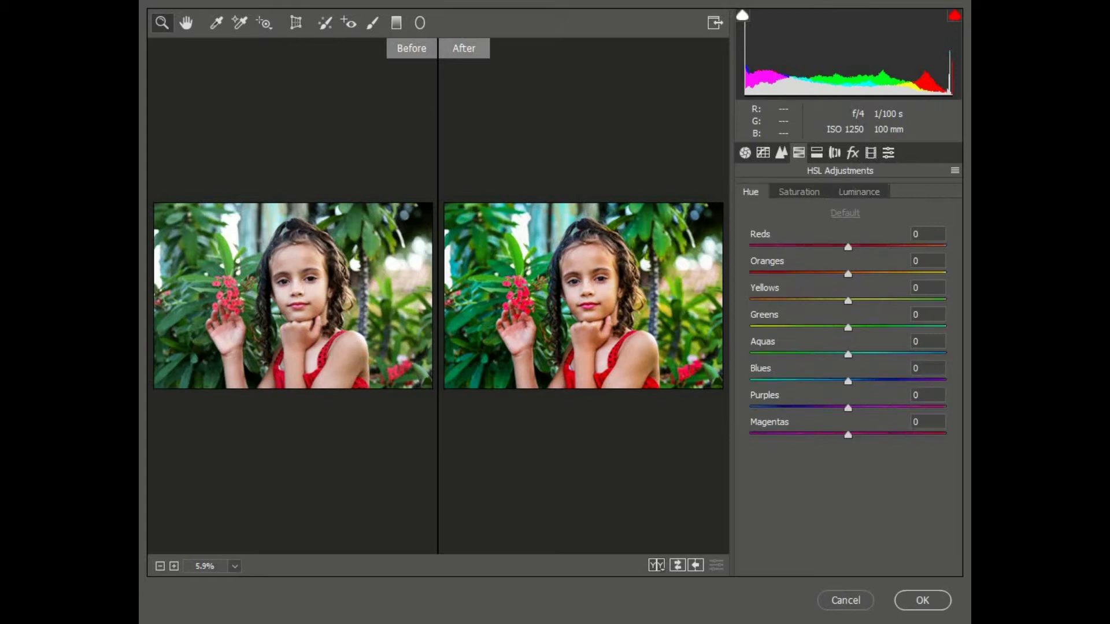
text(-100)
key(Return)
key(Up)
key(shift+Tab)
text(-20)
key(Return)
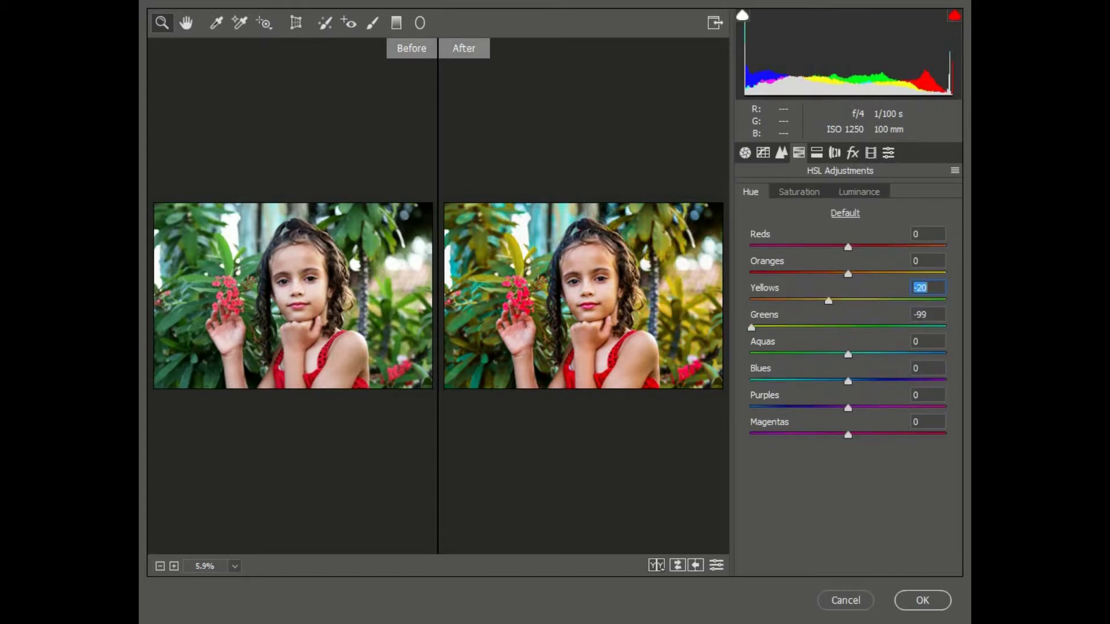
key(Tab)
key(Tab)
key(Tab)
text(-14)
key(Return)
key(shift+Up)
key(shift+Up)
key(shift+Up)
key(Down)
key(Down)
key(Down)
Boost saturation: Aquas +30, Blues +14, Yellows +33.
click(799, 191)
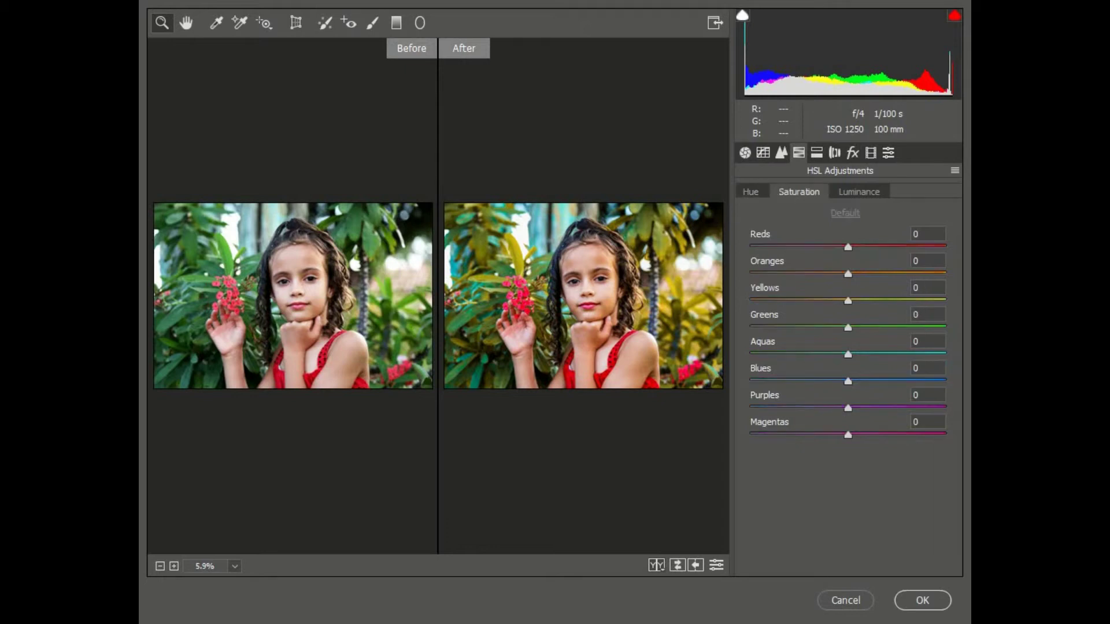
key(shift+Up)
key(shift+Up)
key(shift+Up)
key(Tab)
key(shift+Up)
key(Up)
key(Up)
key(Up)
key(shift+Tab)
key(shift+Tab)
key(shift+Tab)
key(shift+Up)
key(shift+Up)
key(shift+Up)
key(Up)
key(Up)
key(Up)
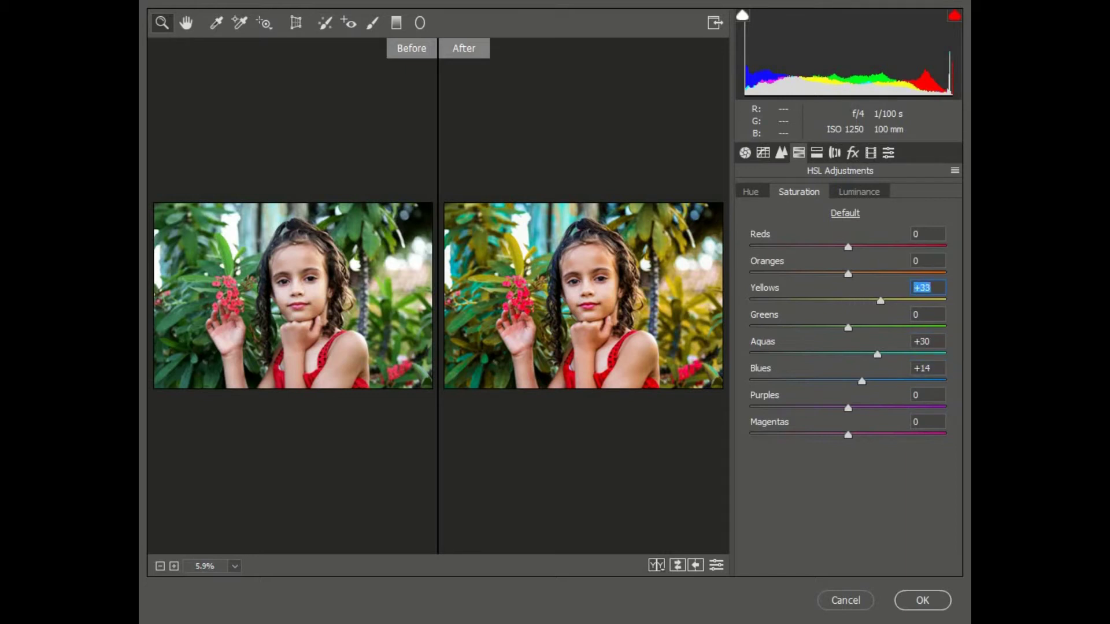
Darken luminance of Yellows to -31 and Greens to -26.
key(ctrl+Tab)
key(shift+Down)
key(shift+Down)
key(shift+Down)
key(Down)
key(Tab)
key(shift+Down)
key(shift+Down)
key(Down)
key(Down)
key(Down)
key(Down)
key(Down)
key(Down)
key(Tab)
key(shift+Down)
key(shift+Down)
key(Up)
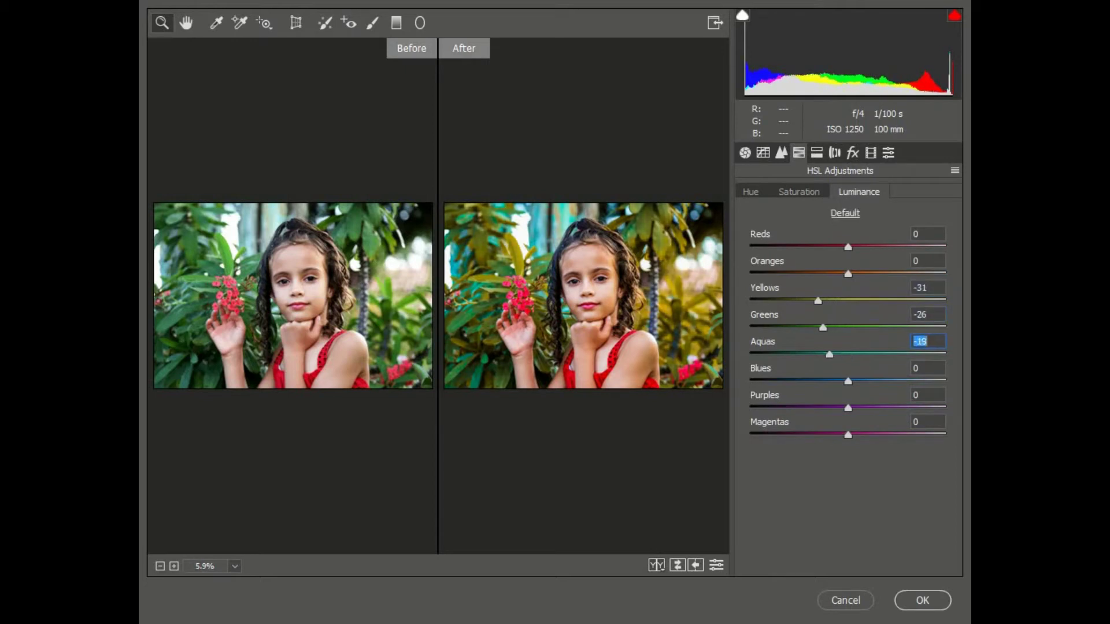
Set luminance Aquas -34, Blues -12, Purples +34 and Magentas +50.
key(shift+Down)
key(Down)
key(Down)
key(Down)
key(Tab)
key(shift+Down)
key(Down)
key(Down)
key(Tab)
key(shift+Up)
key(shift+Up)
key(shift+Up)
key(Up)
key(Up)
key(Up)
key(Tab)
key(shift+Up)
key(shift+Up)
key(shift+Up)
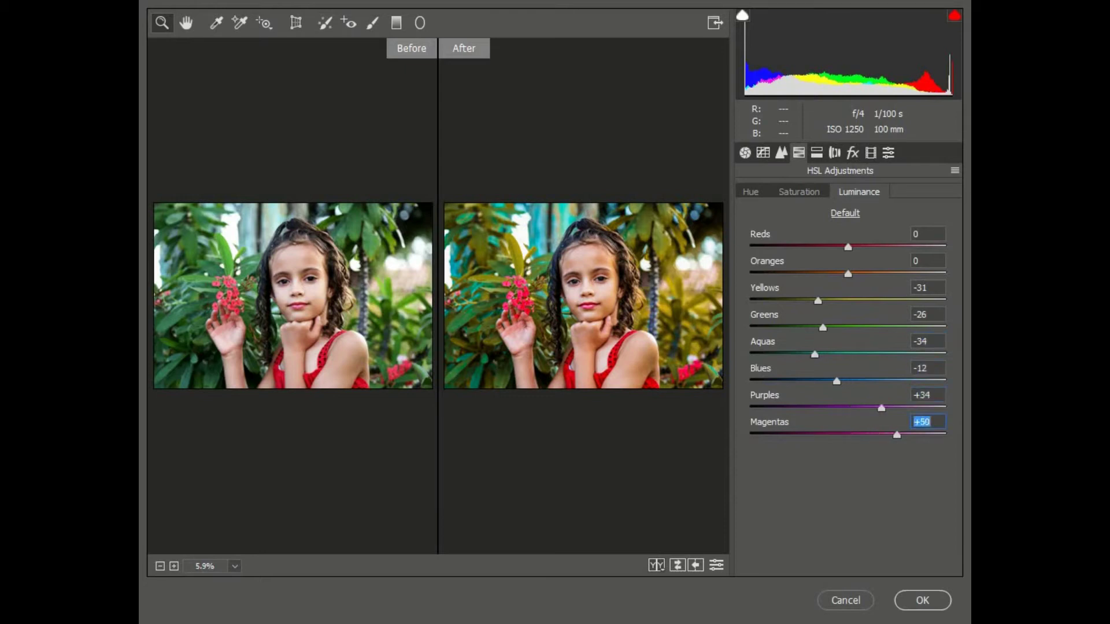
Shift the Magentas hue to +97 and desaturate Purples to -60.
click(750, 192)
key(shift+Up)
key(shift+Up)
key(shift+Up)
key(shift+Up)
key(shift+Up)
key(shift+Up)
key(shift+Tab)
key(shift+Up)
key(shift+Up)
key(shift+Up)
key(ctrl+alt+shift+s)
key(shift+Down)
key(shift+Down)
key(shift+Down)
key(shift+Down)
key(shift+Down)
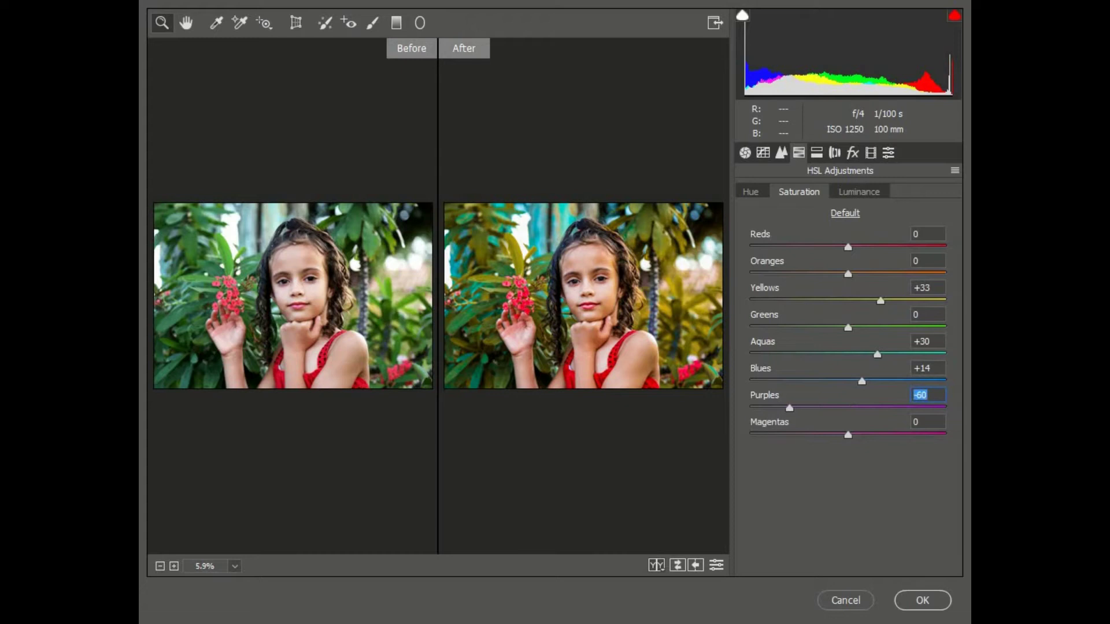
Set Oranges luminance +16, saturation -7 and hue +1.
key(ctrl+alt+shift+l)
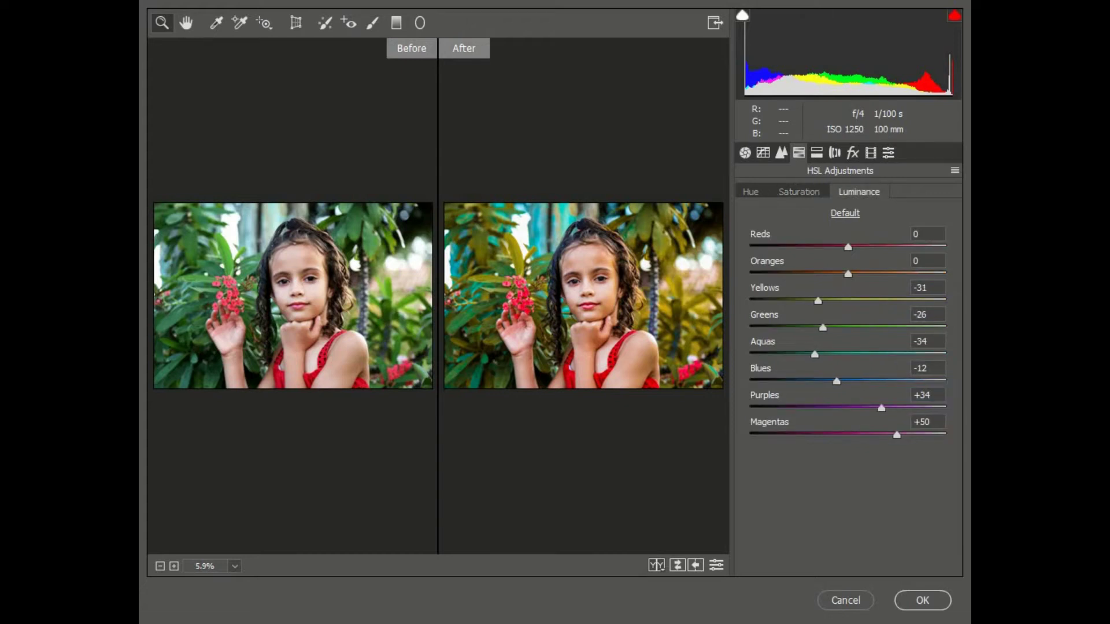
key(Tab)
key(shift+Up)
key(Up)
key(Up)
key(Up)
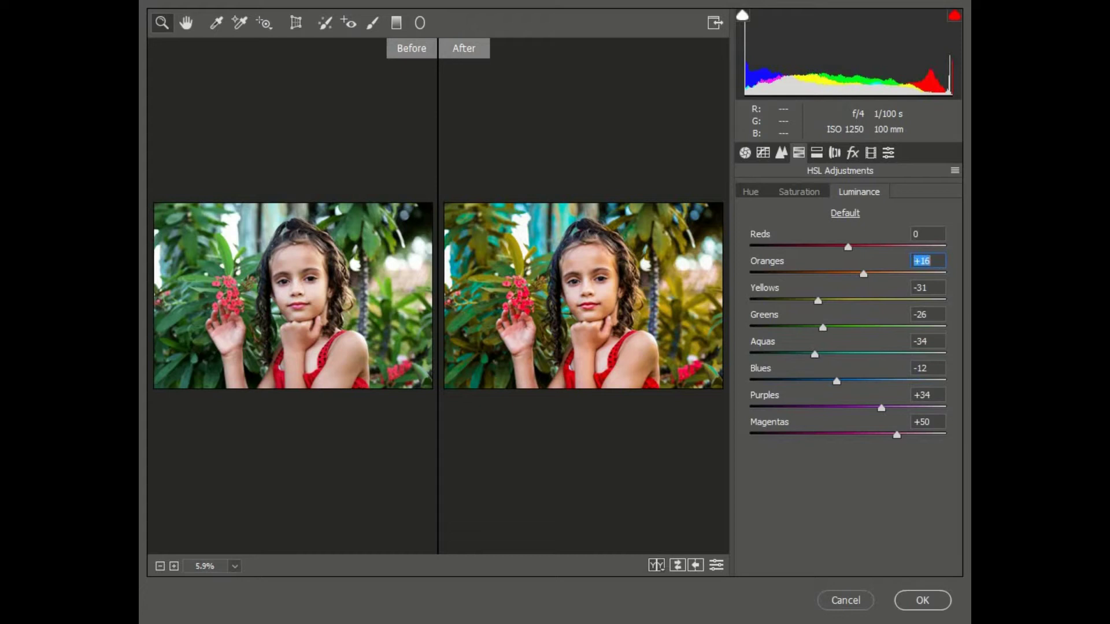
key(ctrl+alt+shift+s)
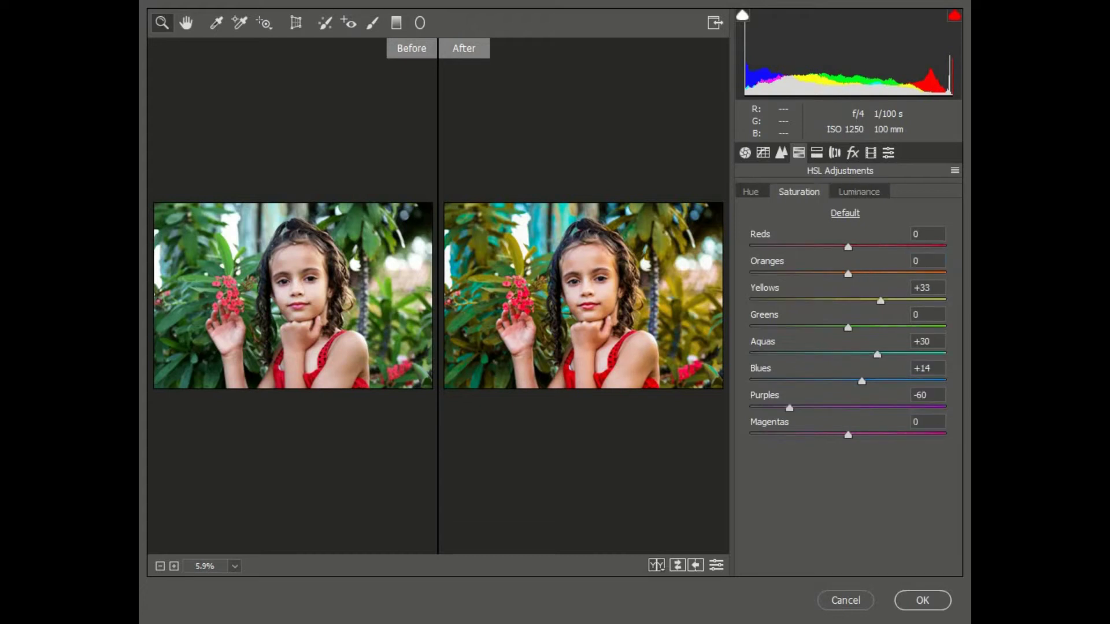
key(Tab)
key(Down)
key(Down)
key(Down)
key(ctrl+alt+shift+h)
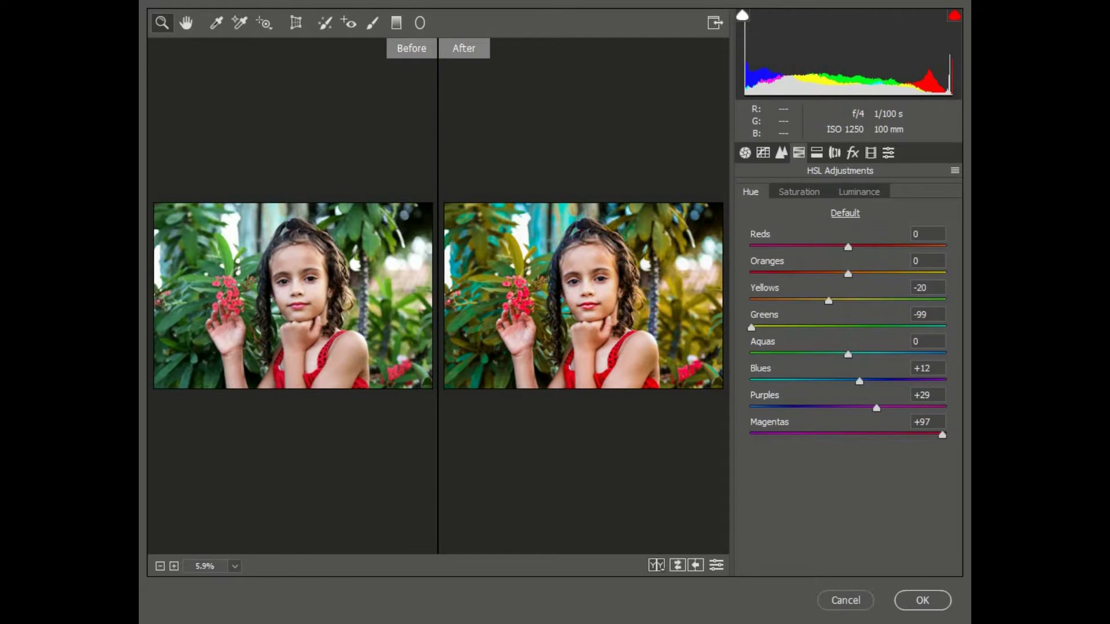
key(Tab)
key(Up)
In Split Toning, set the highlights hue to teal 179.
key(ctrl+alt+5)
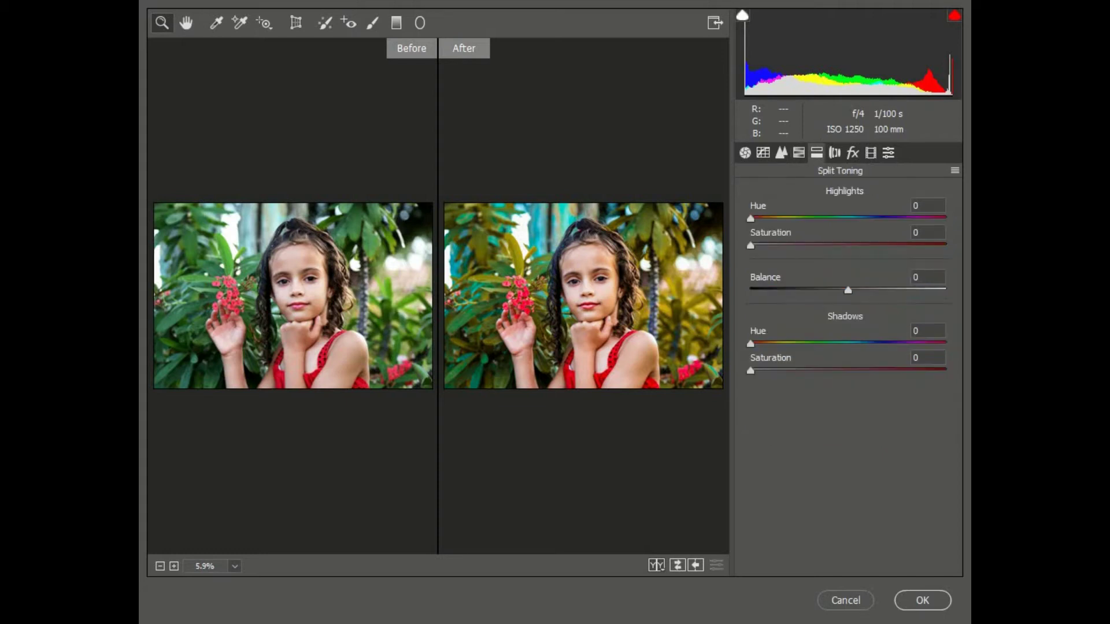
text(10)
key(shift+Tab)
text(177)
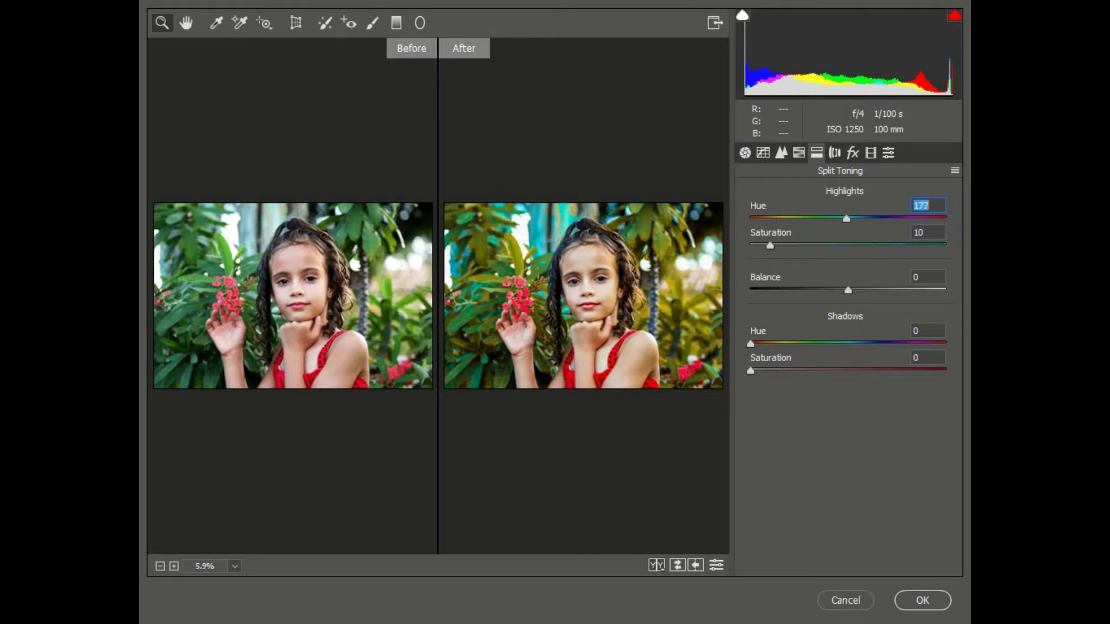
key(shift+Down)
key(shift+Down)
Tint the shadows yellow (hue 72, saturation 5) and set highlights saturation to 9.
key(shift+Down)
key(shift+Down)
key(shift+Down)
key(Down)
key(Down)
key(Down)
key(shift+Up)
key(shift+Up)
key(shift+Up)
key(shift+Up)
key(Up)
key(Up)
key(Up)
key(Tab)
key(Up)
key(Up)
key(Up)
key(Down)
key(Tab)
key(Tab)
key(Tab)
key(shift+Up)
key(Up)
key(Up)
key(Up)
key(shift+Tab)
key(shift+Up)
key(shift+Up)
key(shift+Up)
key(Up)
key(Up)
key(Up)
key(Tab)
key(shift+Down)
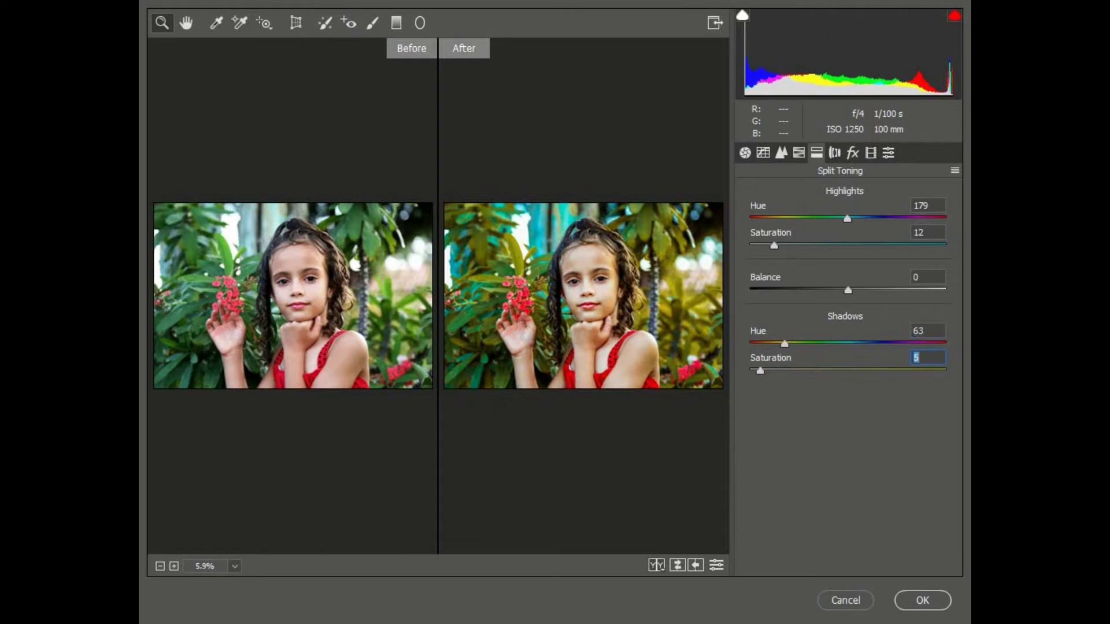
key(shift+Tab)
key(Up)
key(Up)
key(Up)
key(Up)
key(Up)
key(Up)
key(Up)
key(Up)
key(Up)
key(shift+Tab)
key(shift+Tab)
key(Down)
key(Down)
key(Down)
Add a post-crop vignette with Amount -8, Midpoint 0 and Feather 100.
click(852, 153)
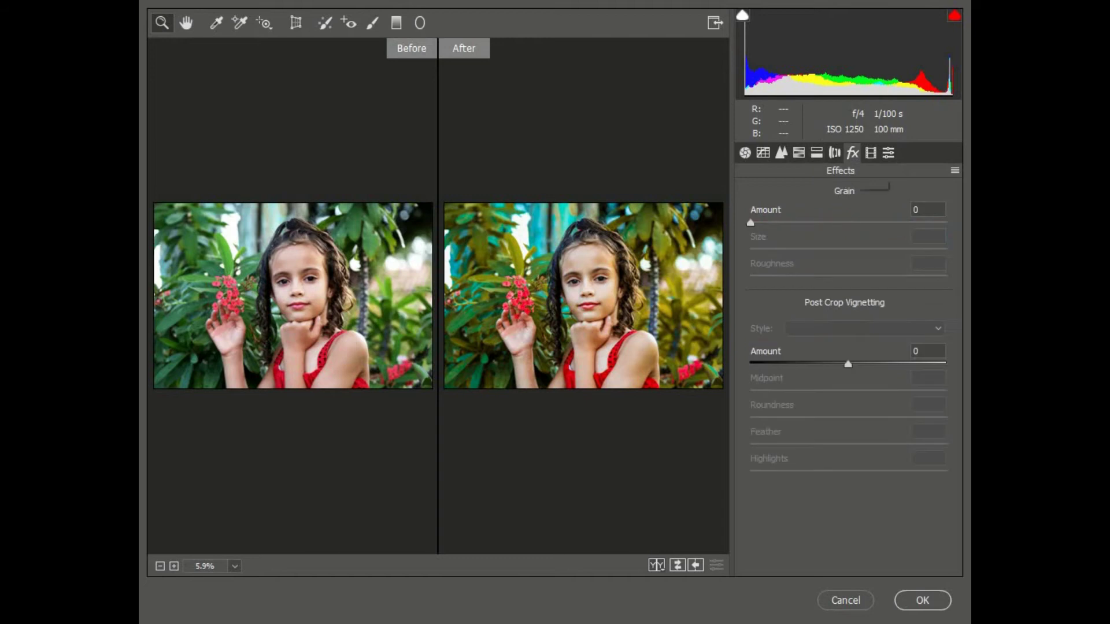
key(Down)
key(Down)
key(Down)
key(Tab)
key(shift+Down)
key(shift+Down)
key(shift+Down)
key(Tab)
key(Tab)
key(shift+Up)
key(shift+Up)
key(shift+Up)
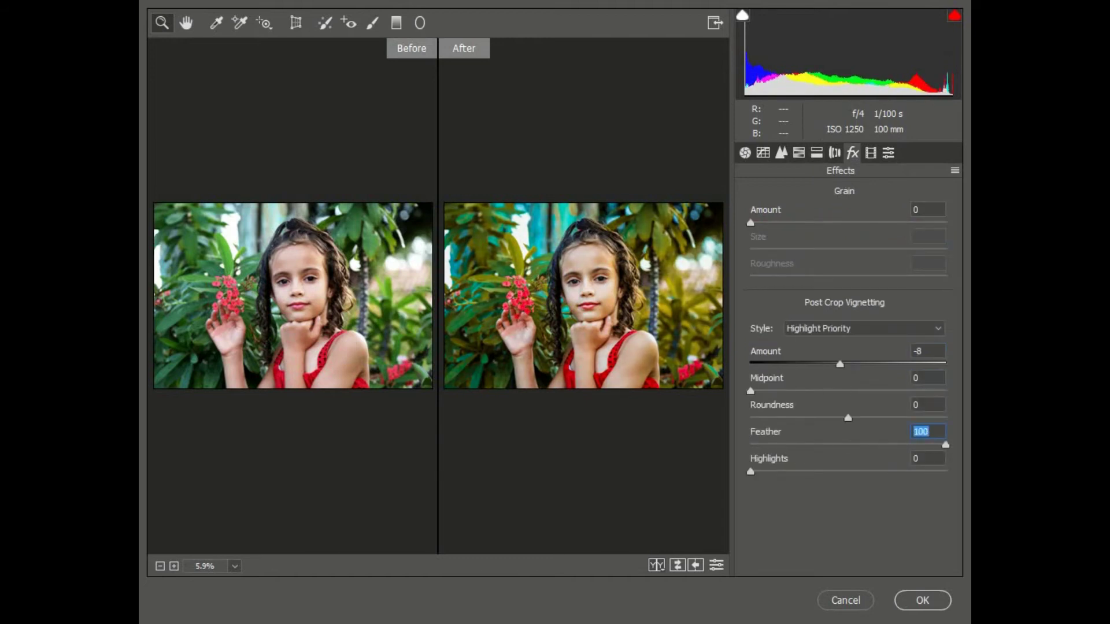
Set sharpening to Amount 56 and Radius 2.8 in the Detail panel.
click(781, 153)
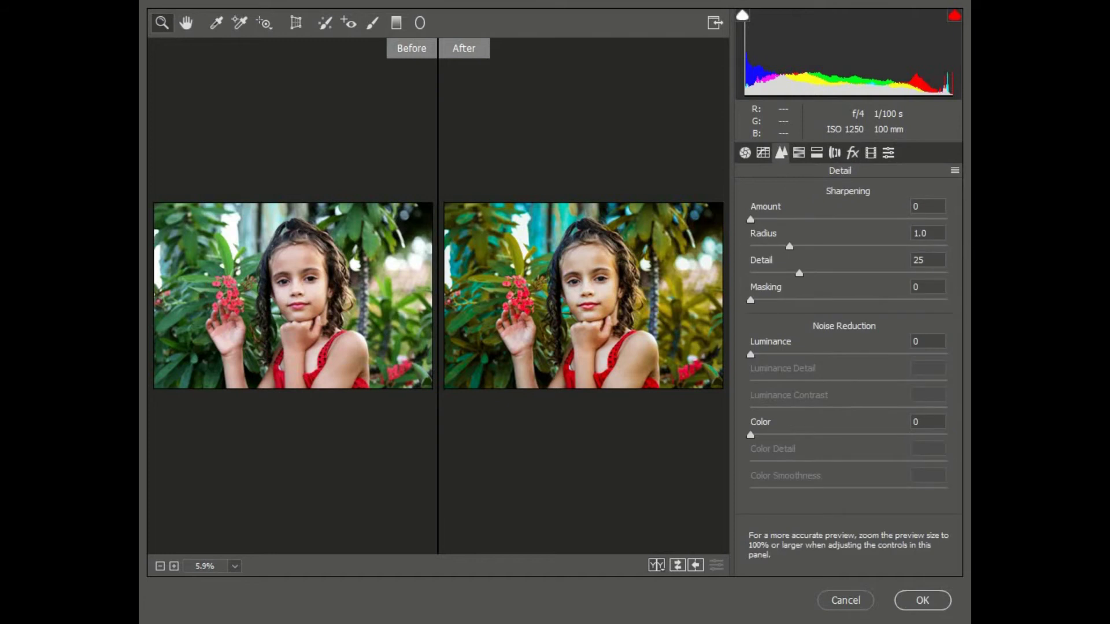
text(56)
key(Return)
key(Tab)
key(Up)
key(Up)
key(Up)
key(Up)
key(Up)
key(Up)
Set noise reduction: Luminance 39, Detail 87, Color 45, Color Detail 86, Smoothness 94.
key(Tab)
key(Tab)
key(Tab)
text(39)
key(Return)
key(Tab)
text(87)
key(Return)
key(Tab)
key(Tab)
text(45)
key(Return)
key(Tab)
text(82)
key(Return)
drag(848, 488, 934, 488)
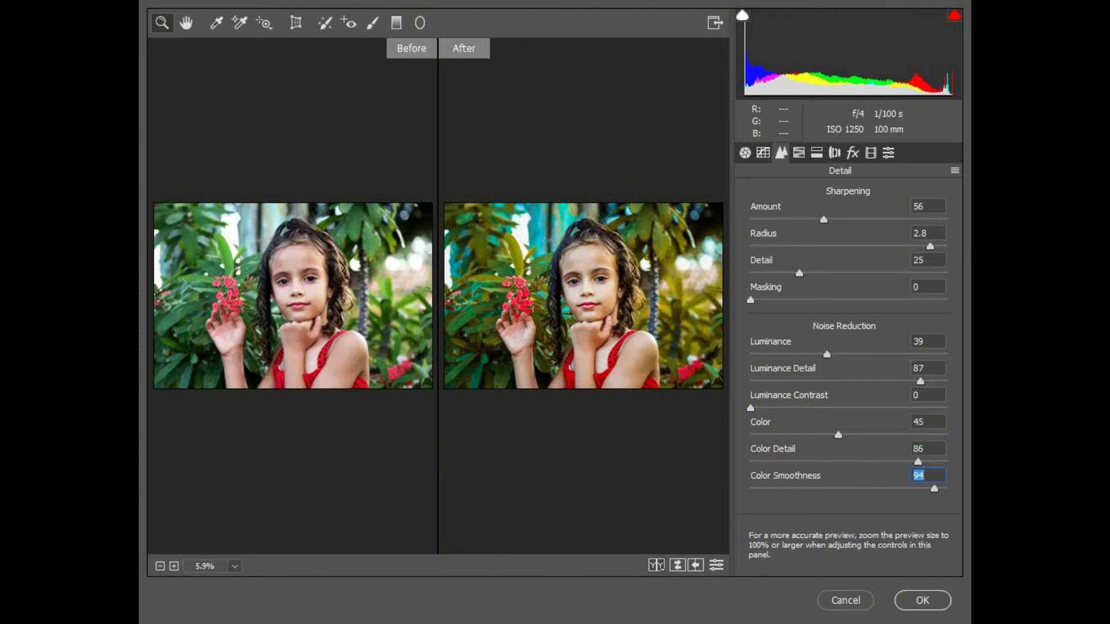
Save all Camera Raw settings as a preset file named 'kd'.
click(955, 171)
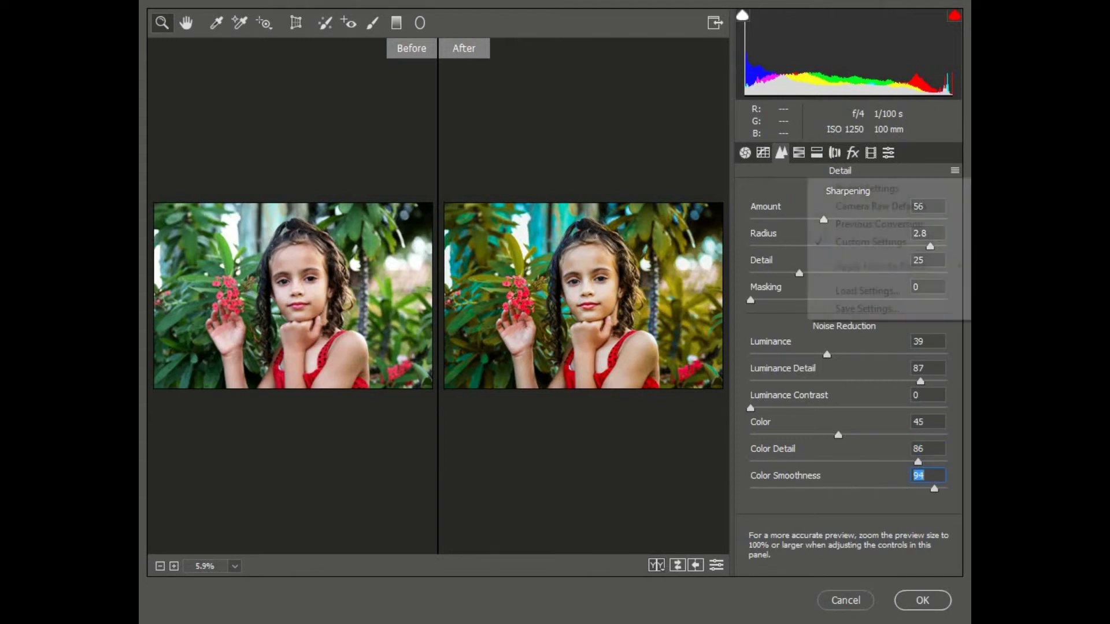
click(867, 309)
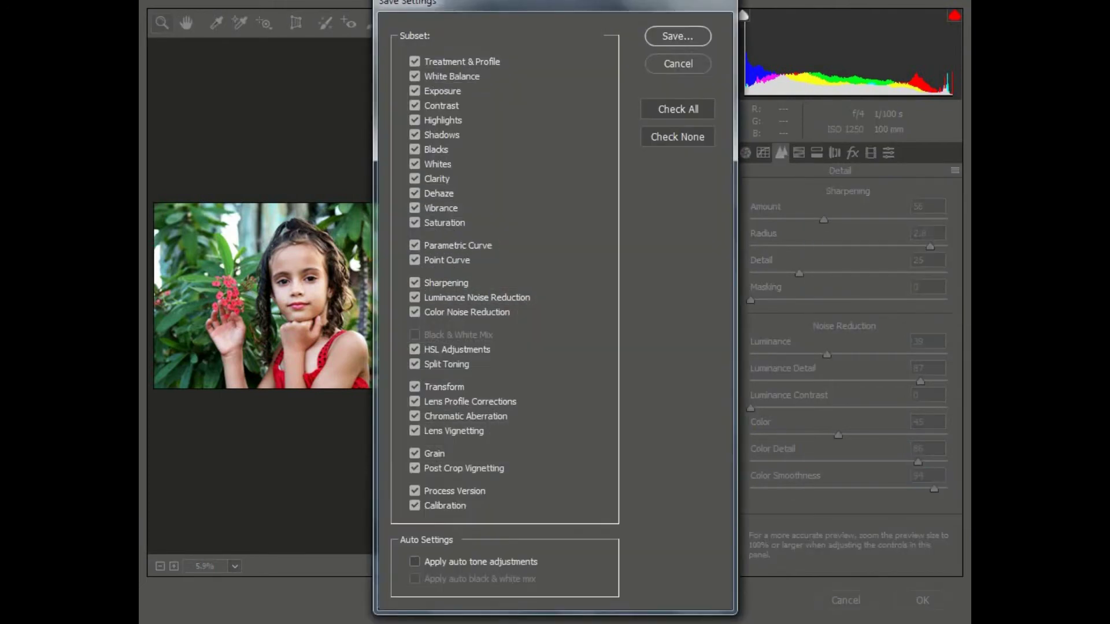
key(Return)
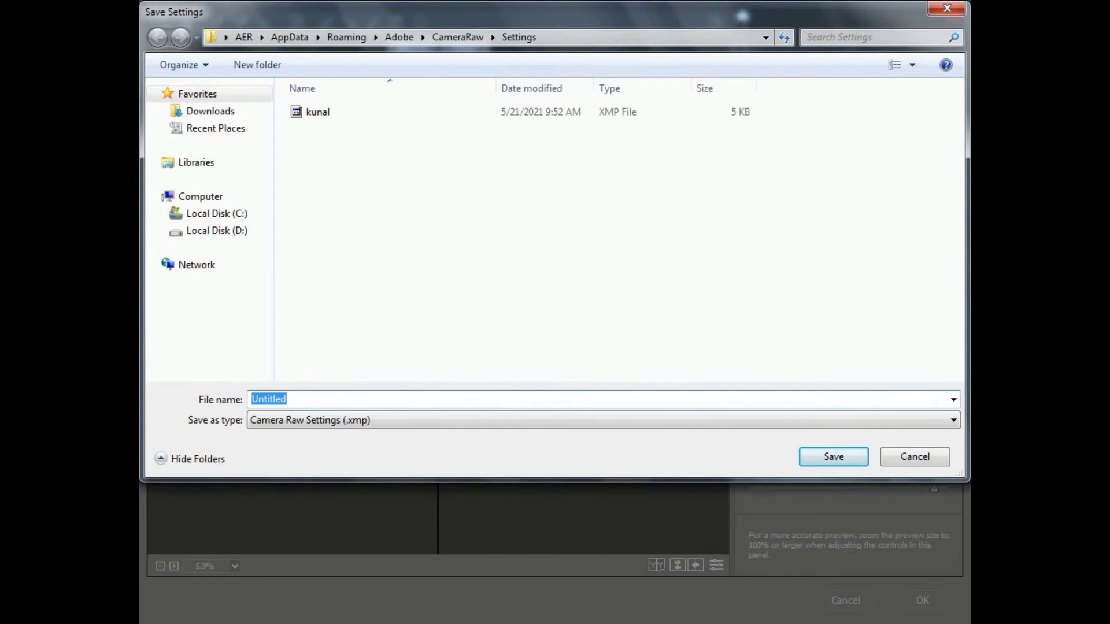
text(kd)
key(Return)
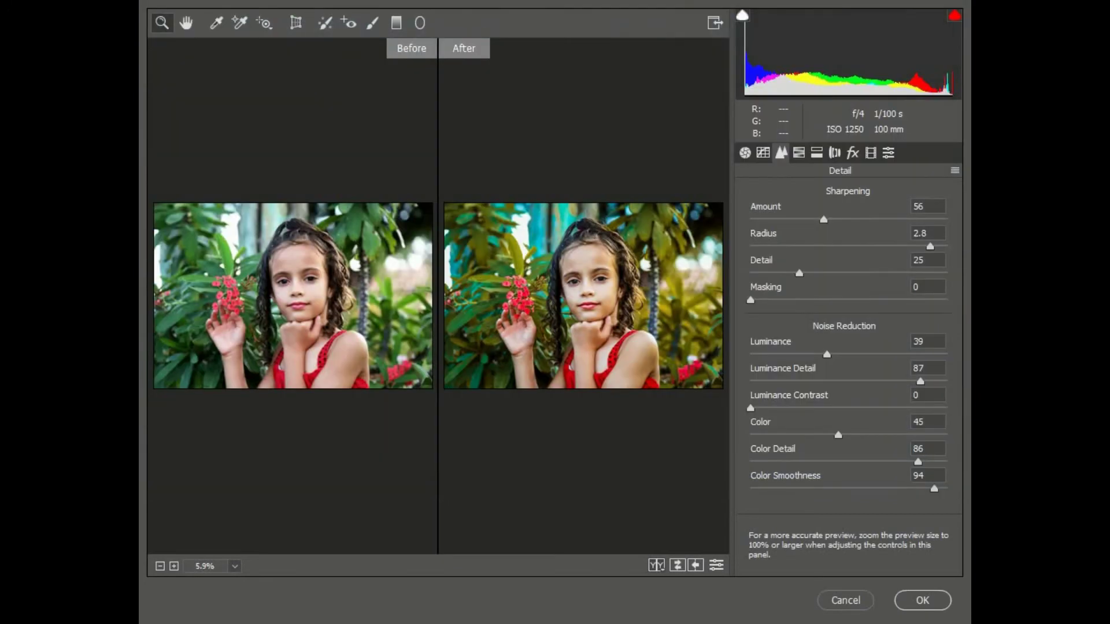
Apply the Camera Raw grade to the flower photo and zoom in to inspect it.
click(922, 600)
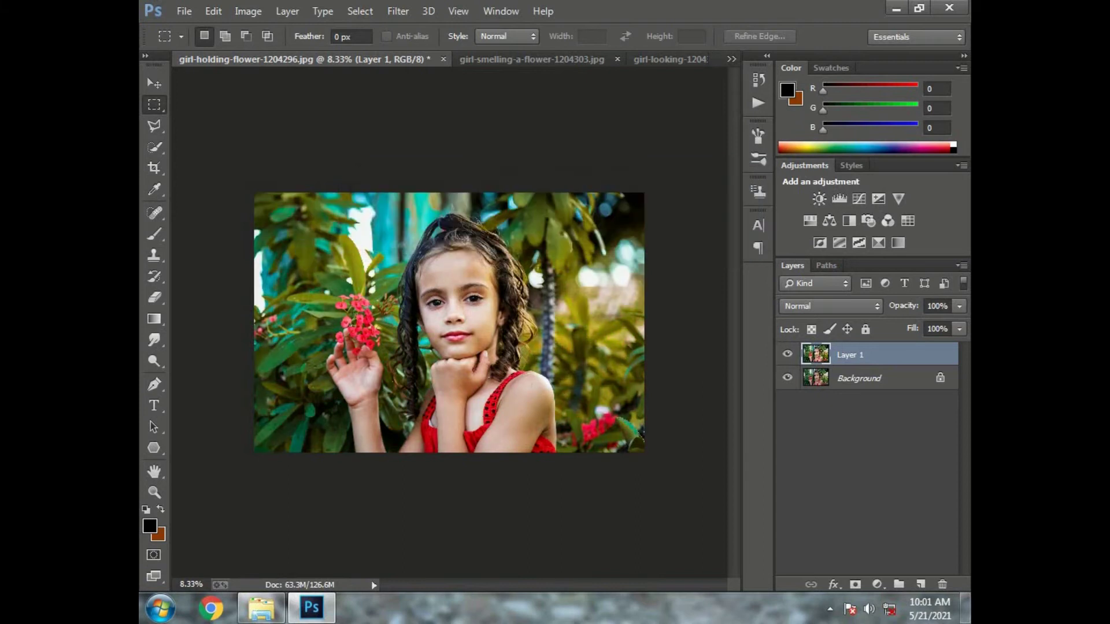
key(ctrl+plus)
key(ctrl+plus)
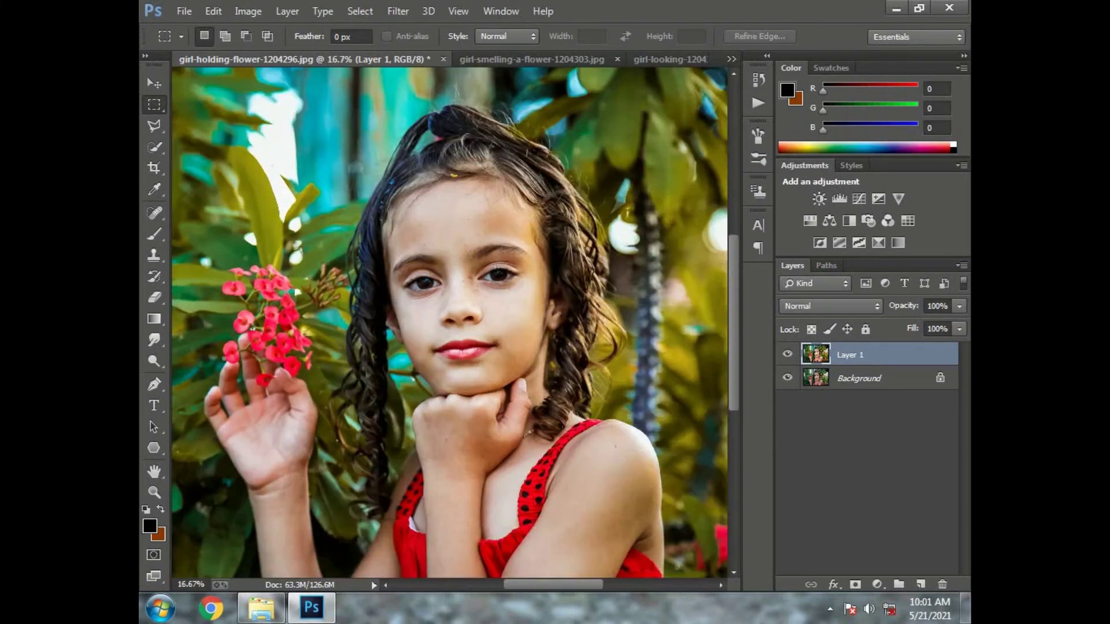
key(ctrl+minus)
key(ctrl+minus)
key(ctrl+plus)
key(ctrl+minus)
key(ctrl+minus)
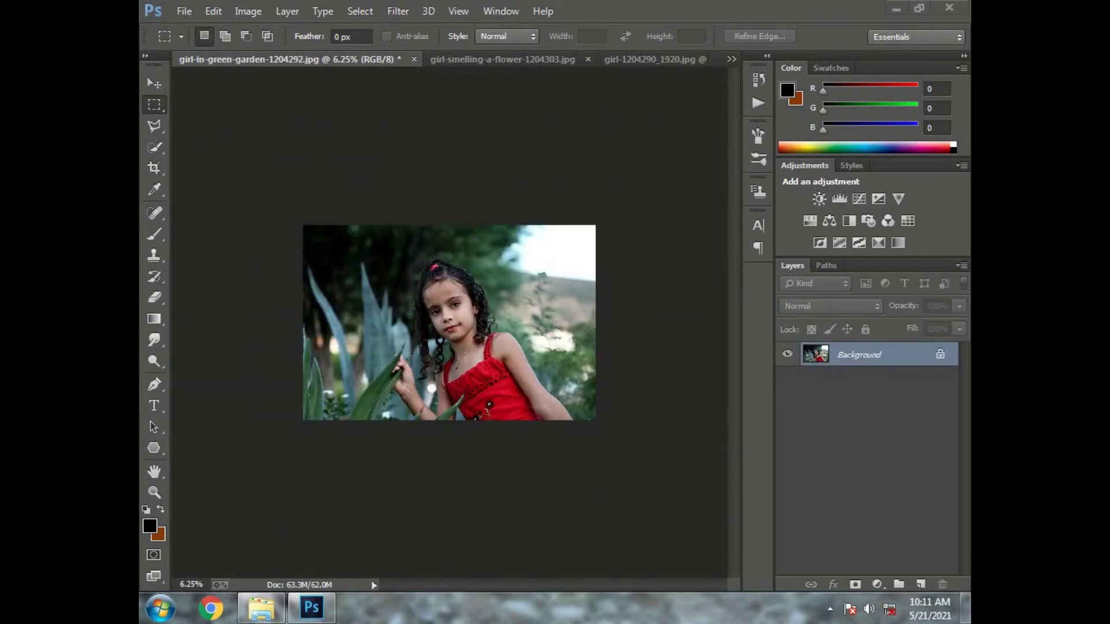
Duplicate the garden photo onto a new Layer 1.
key(ctrl+j)
key(ctrl+plus)
key(ctrl+minus)
key(ctrl+plus)
key(ctrl+minus)
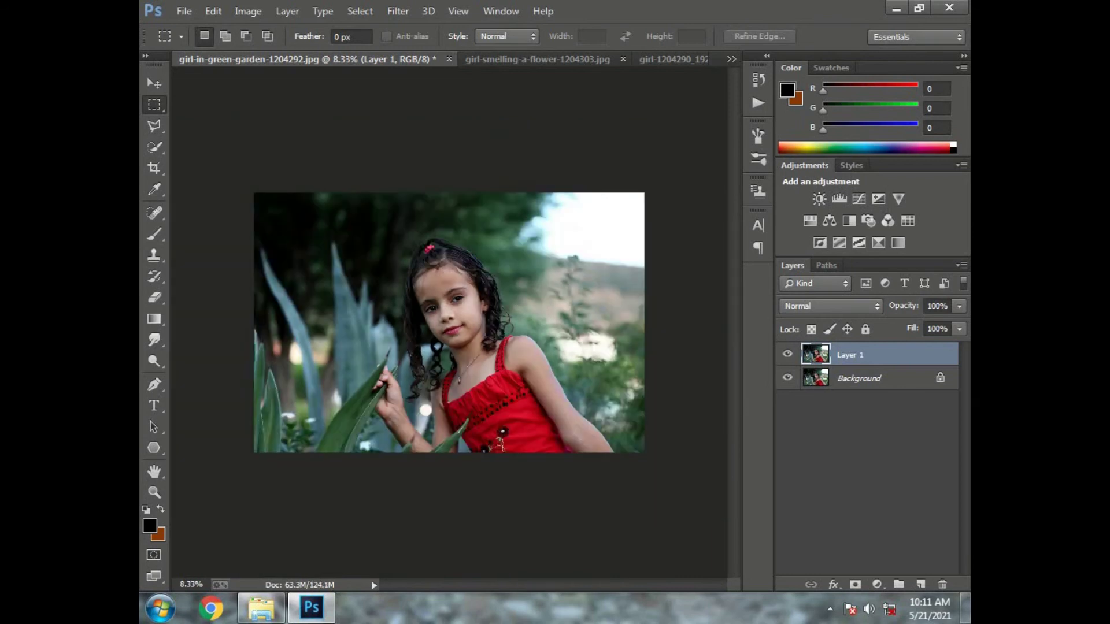
Raise the layer's Brightness/Contrast brightness to 12.
key(alt+i)
key(Down)
key(Right)
key(Return)
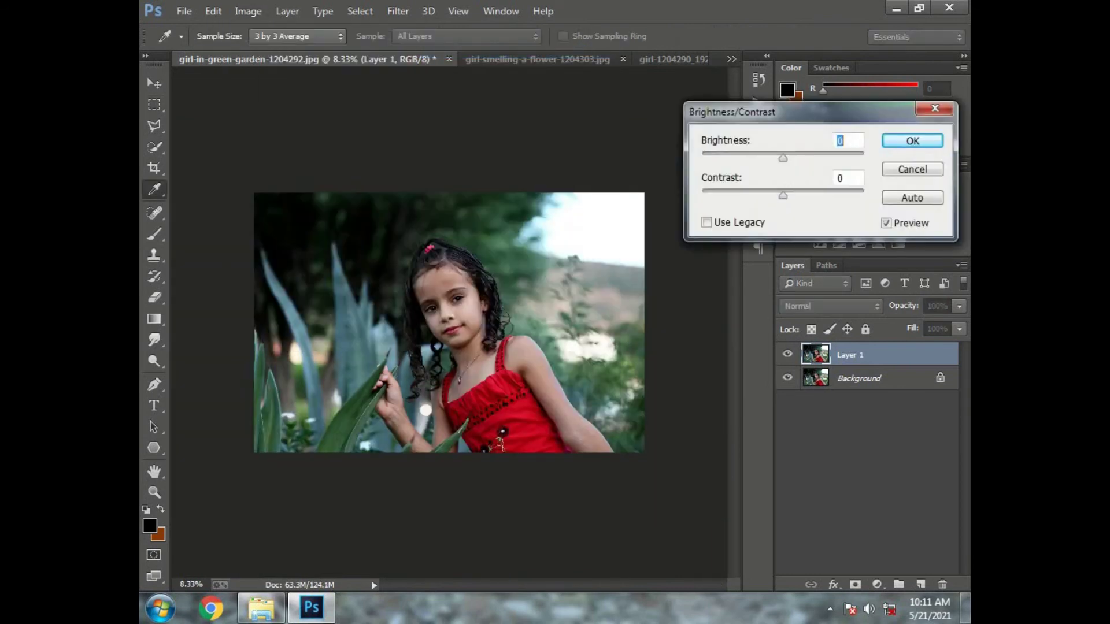
key(Up)
key(Up)
key(shift+Up)
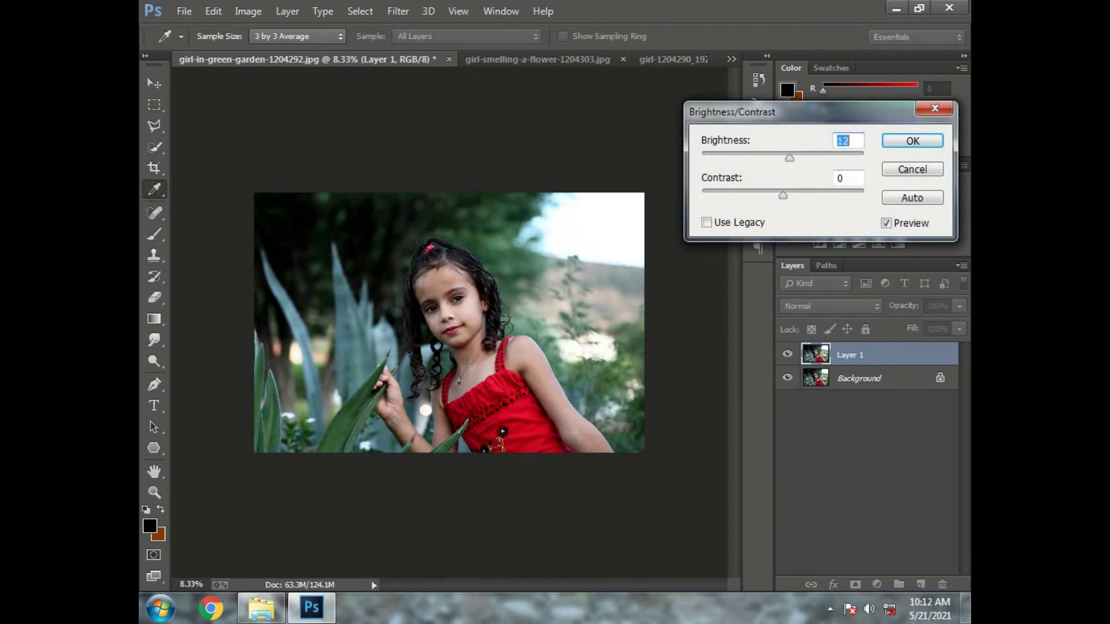
key(Tab)
key(Return)
Apply Levels with white input 238 and midtones 1.09.
key(alt+i)
key(Down)
key(Right)
key(Down)
key(Down)
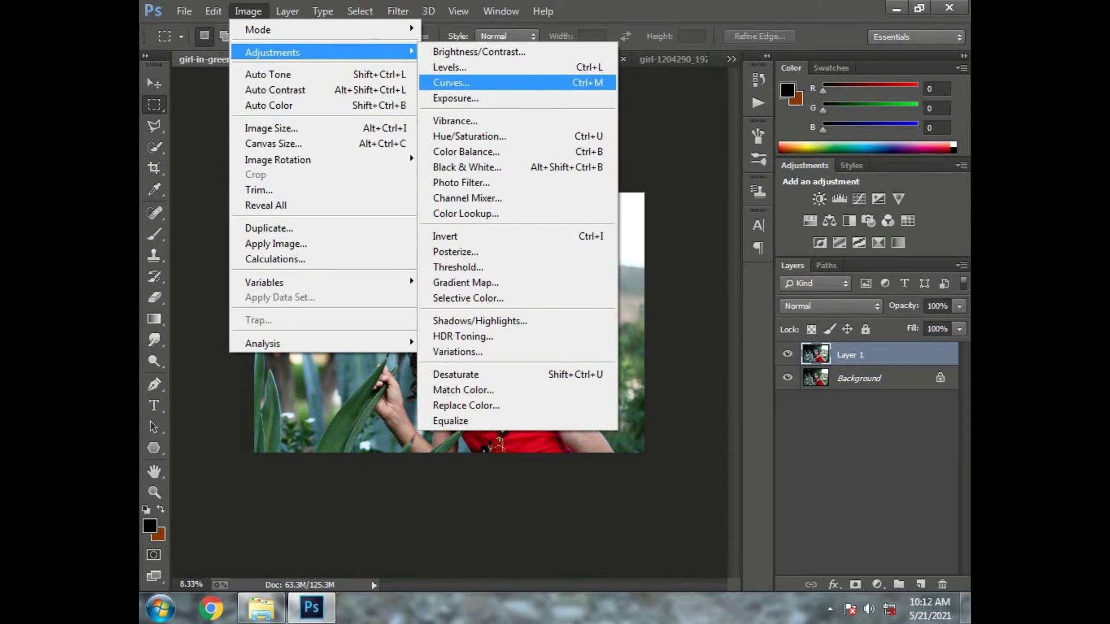
key(Up)
key(Return)
key(Down)
key(Down)
key(Down)
key(Down)
key(Down)
key(Down)
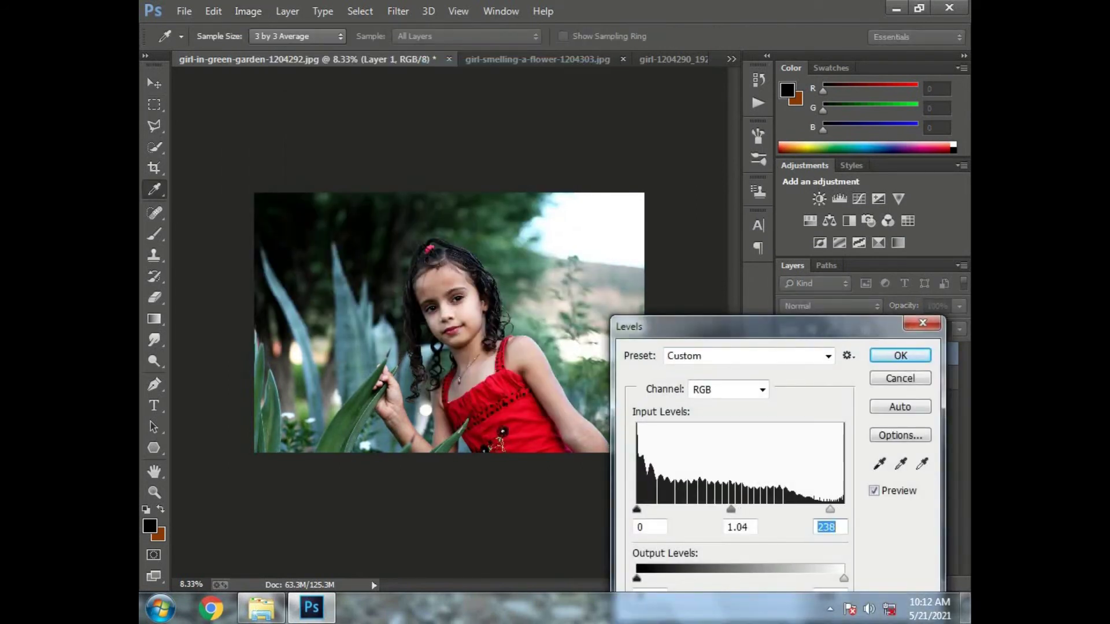
drag(731, 509, 727, 509)
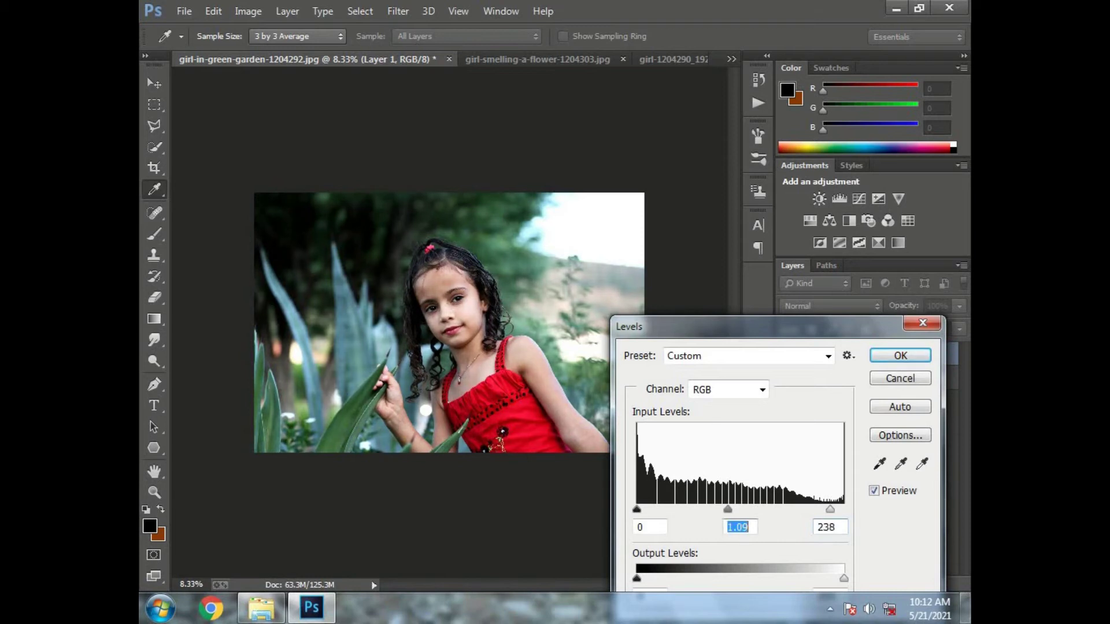
key(Return)
key(m)
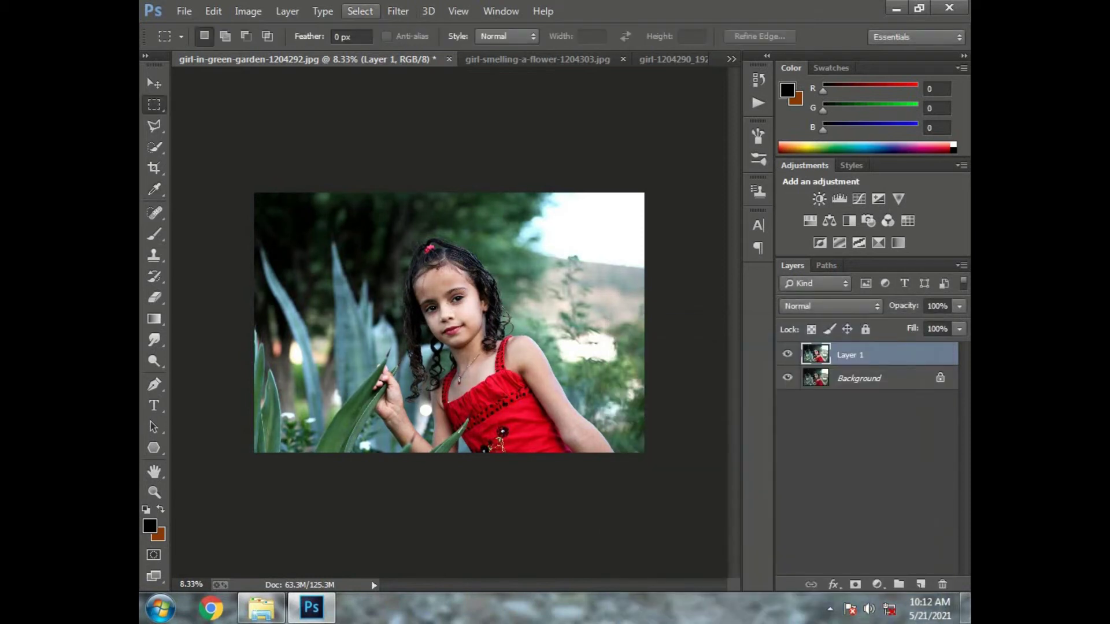
click(398, 11)
Apply the saved kd preset to Layer 1 through the Camera Raw Filter.
click(439, 105)
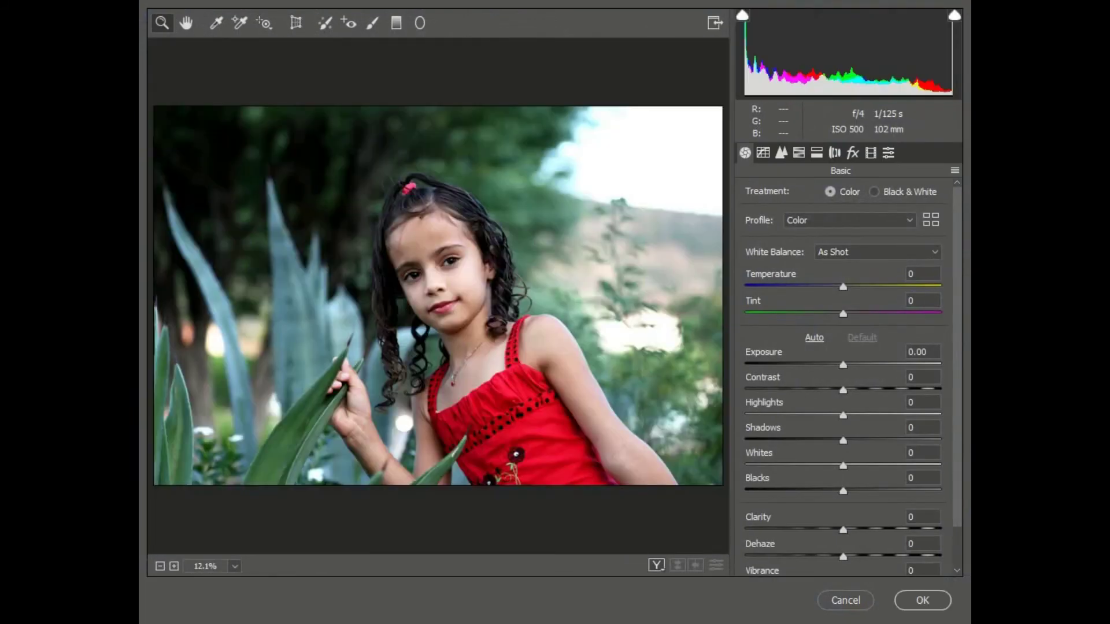
click(955, 171)
click(888, 153)
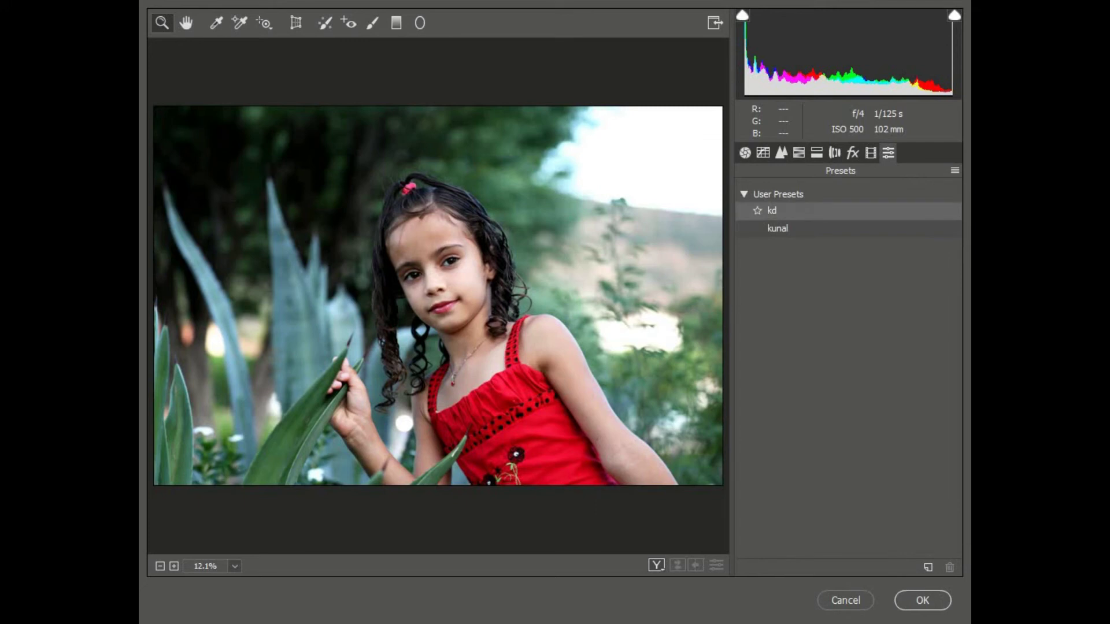
click(772, 210)
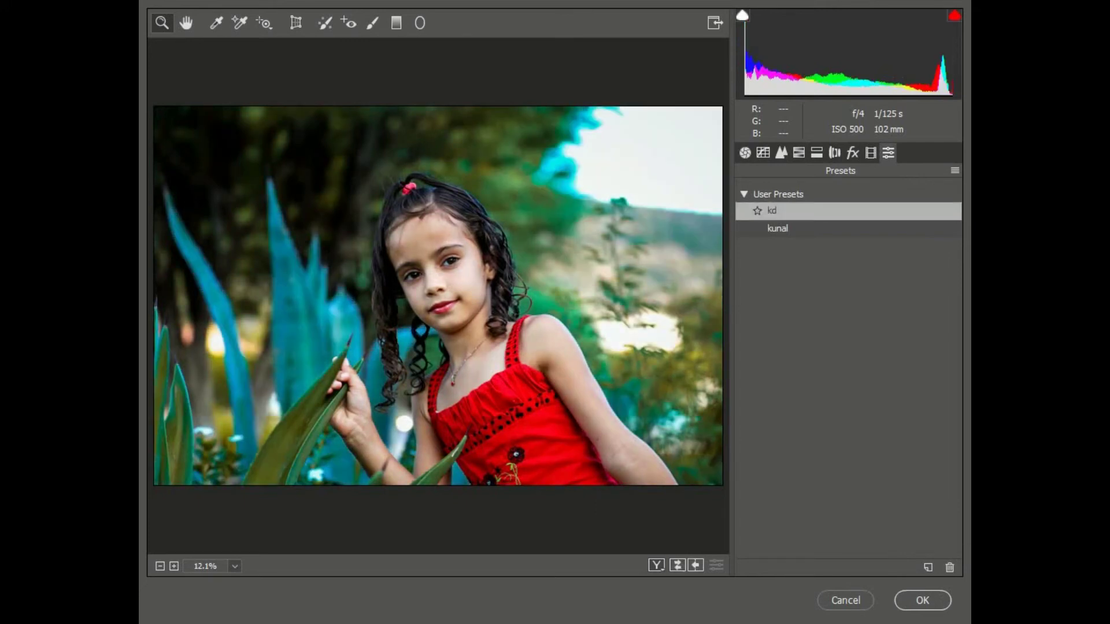
key(Escape)
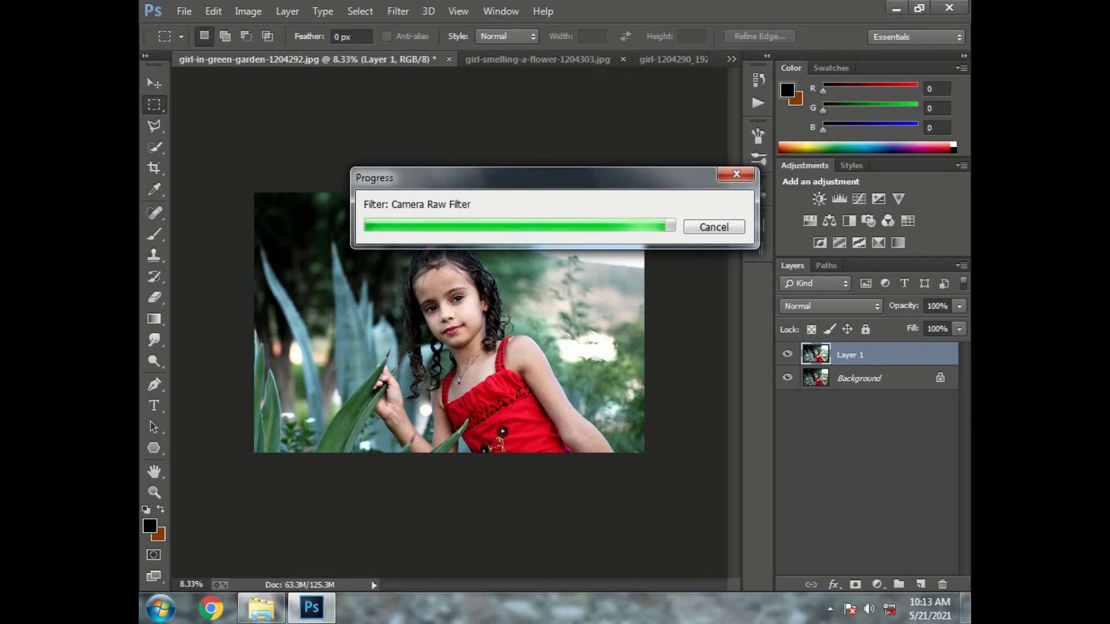
key(ctrl+plus)
key(ctrl+minus)
key(ctrl+z)
key(ctrl+z)
key(ctrl+plus)
key(ctrl+minus)
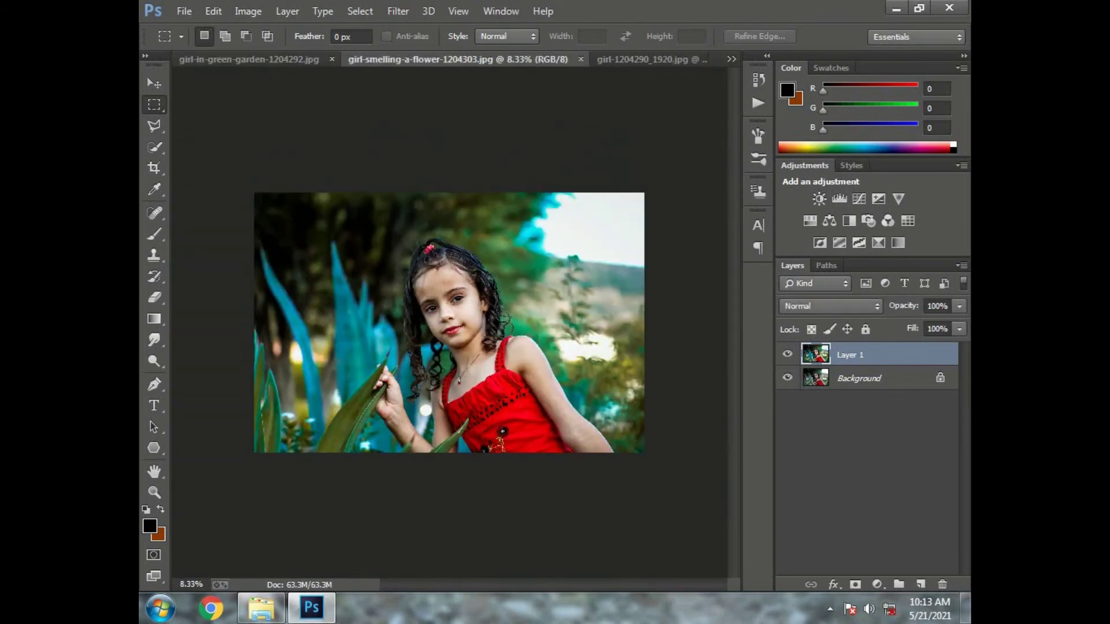
Star the kd preset and apply it to the girl-smelling-a-flower photo in Camera Raw.
key(ctrl+Tab)
key(alt+t)
key(Return)
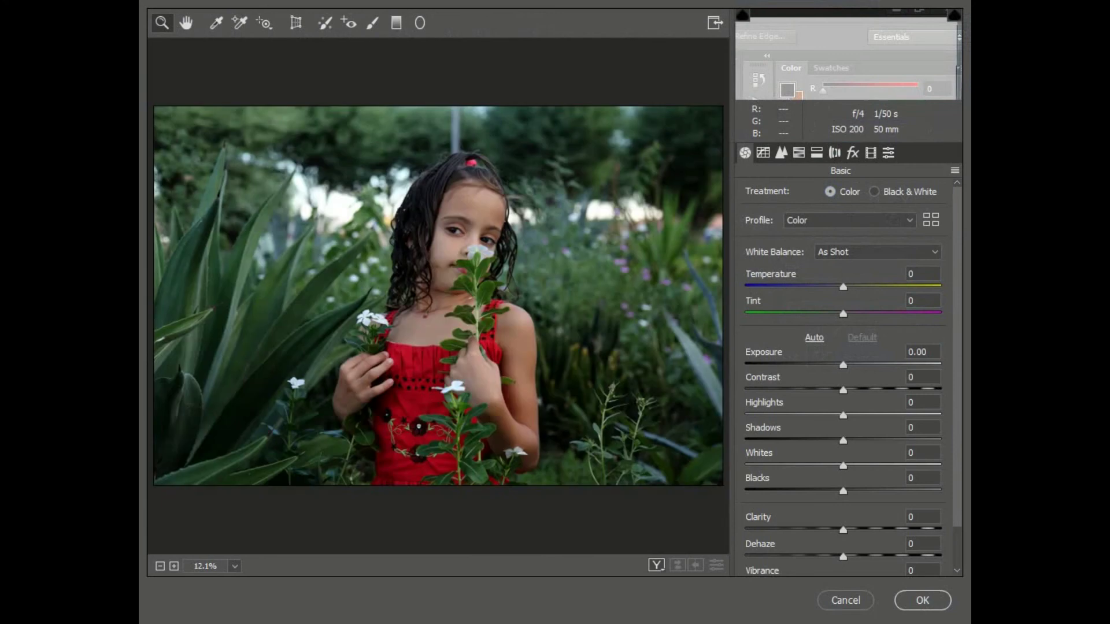
click(889, 152)
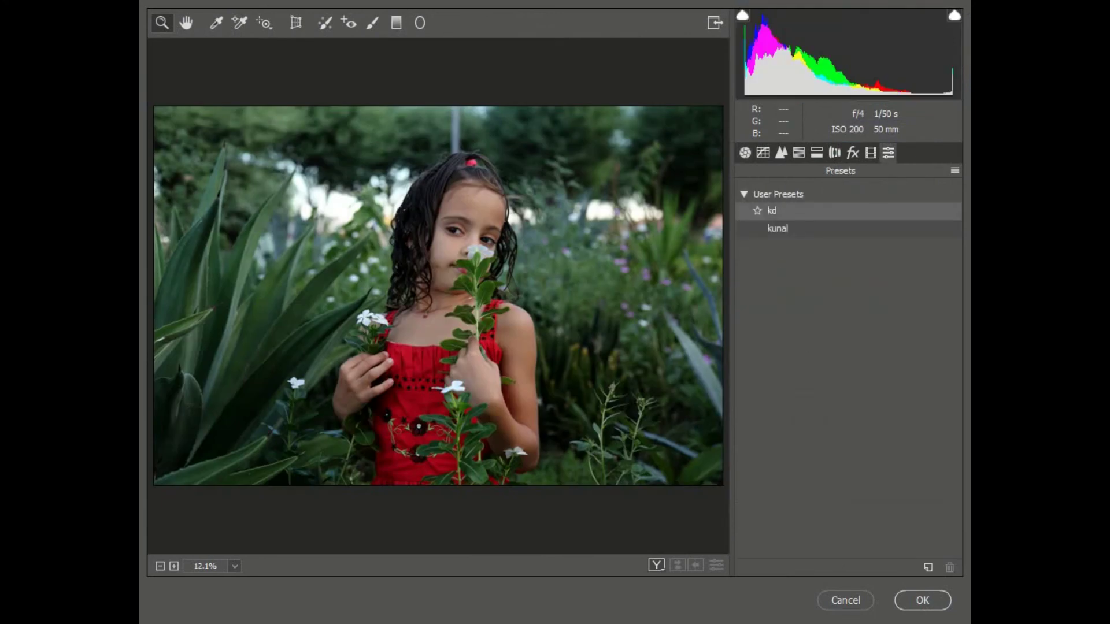
click(757, 210)
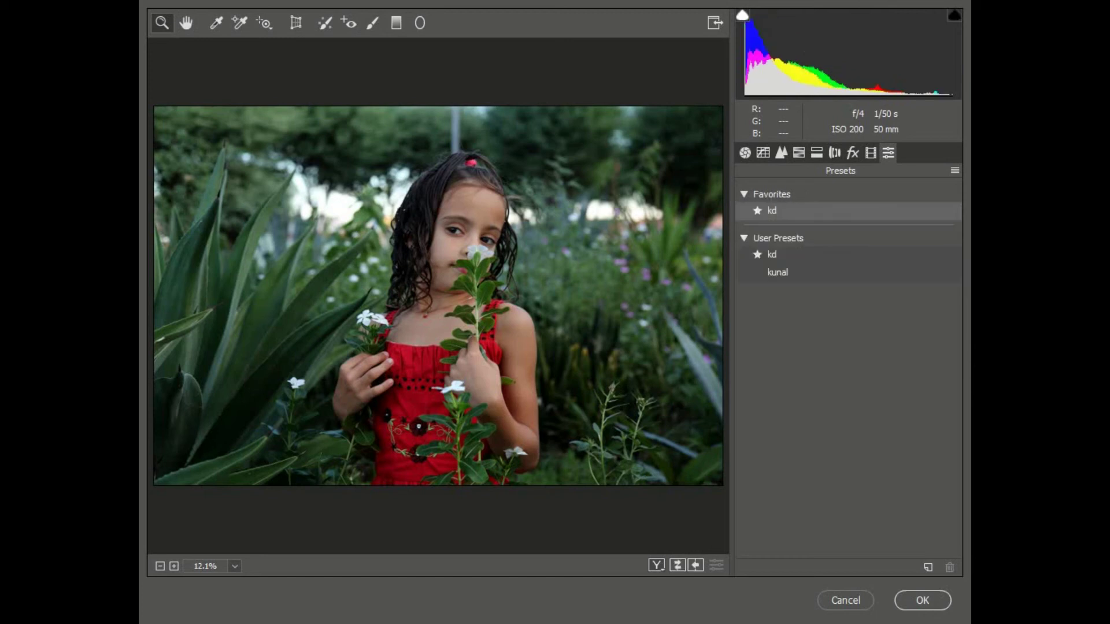
key(ctrl+z)
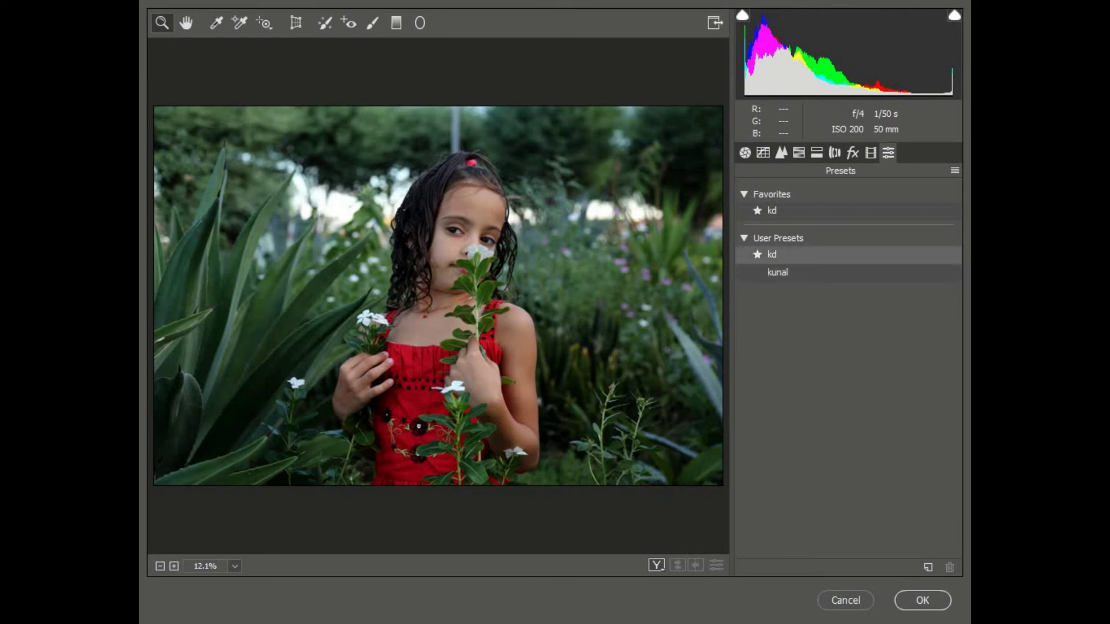
click(771, 254)
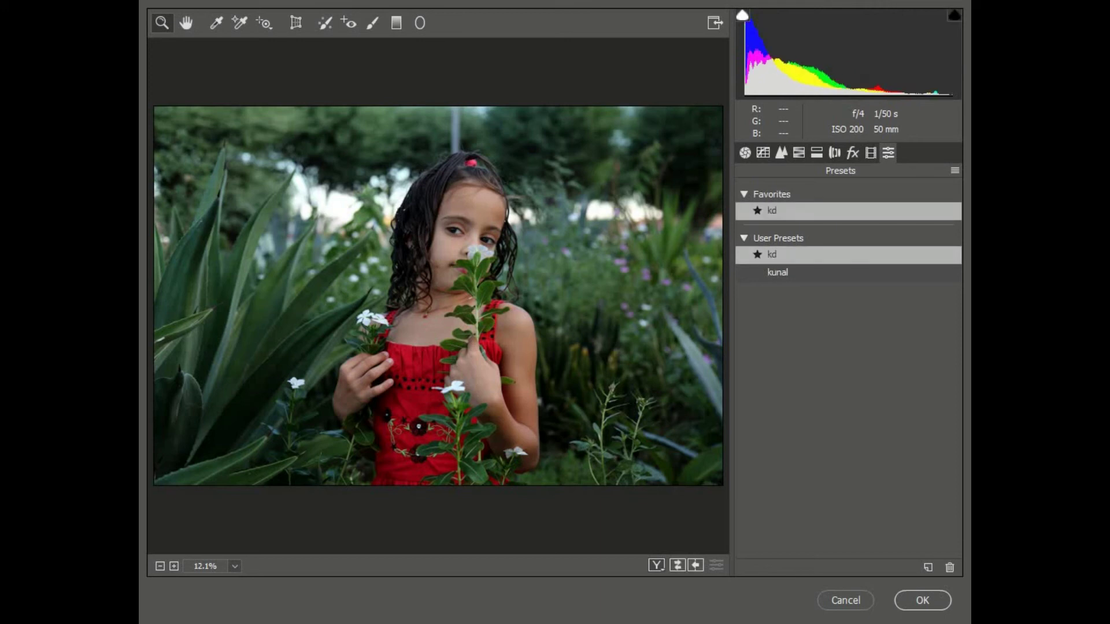
click(922, 600)
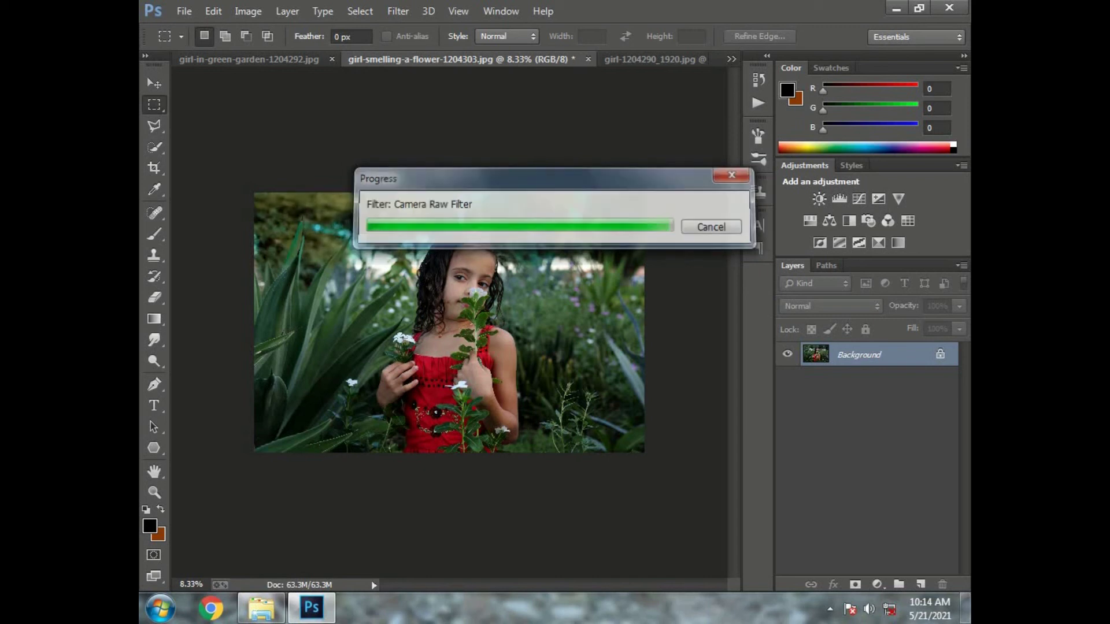
Inspect the graded photo, then switch to girl-1204290_1920.jpg.
key(ctrl+plus)
key(ctrl+plus)
key(ctrl+minus)
key(ctrl+minus)
key(ctrl+Tab)
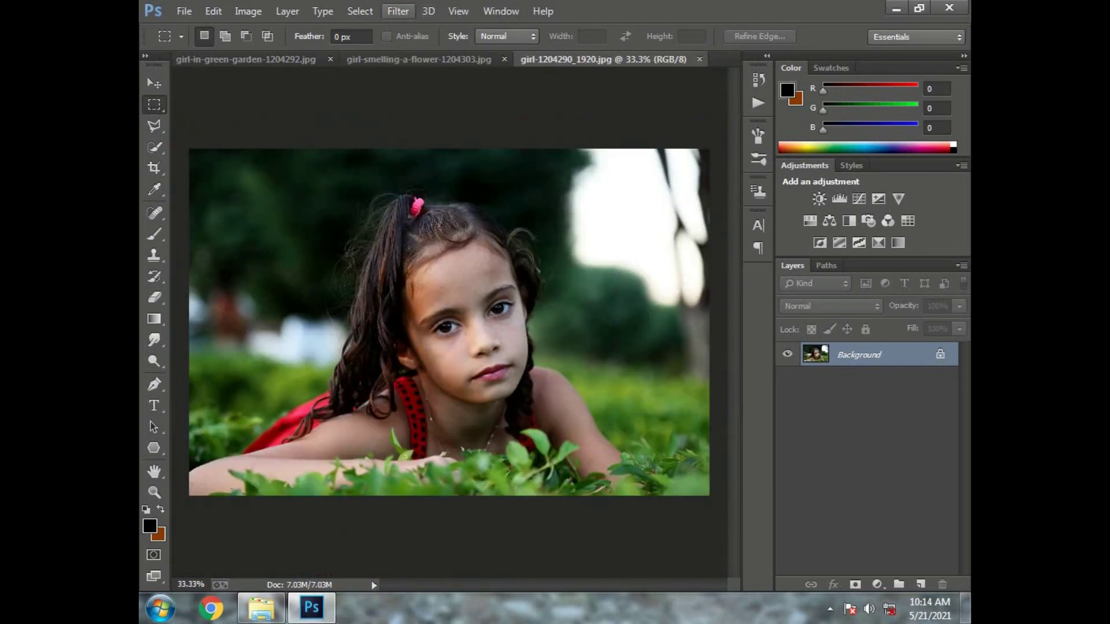
Duplicate the third portrait's layer and raise its brightness slightly.
key(ctrl+j)
click(248, 11)
mouse_move(272, 52)
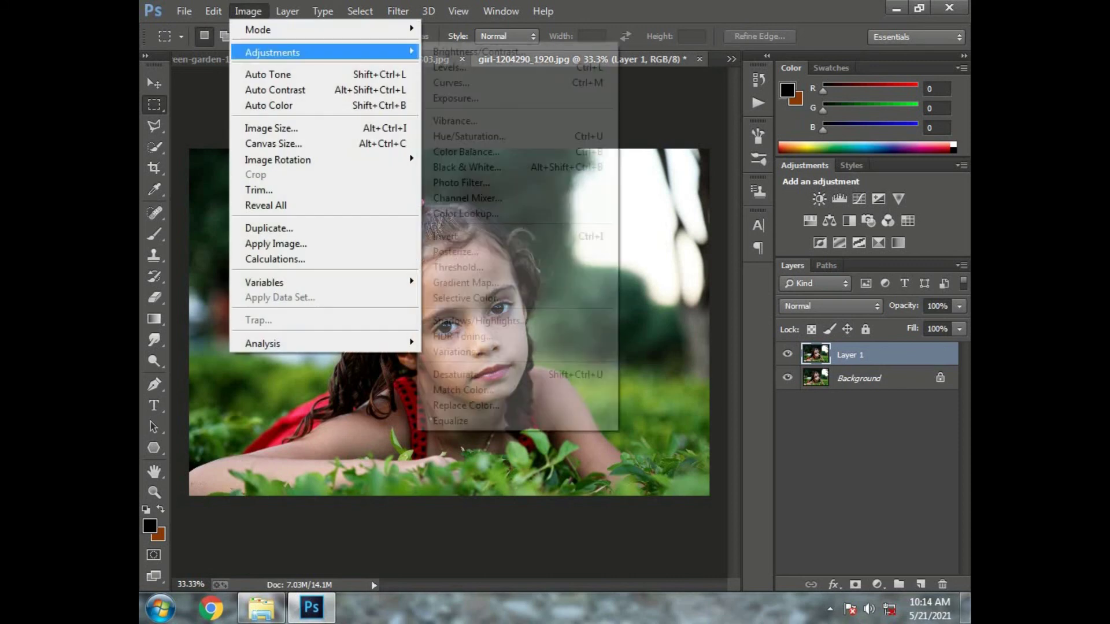
key(Return)
key(Up)
key(Up)
key(Up)
key(Up)
key(Up)
key(Up)
key(Up)
key(Up)
key(Up)
key(Return)
key(m)
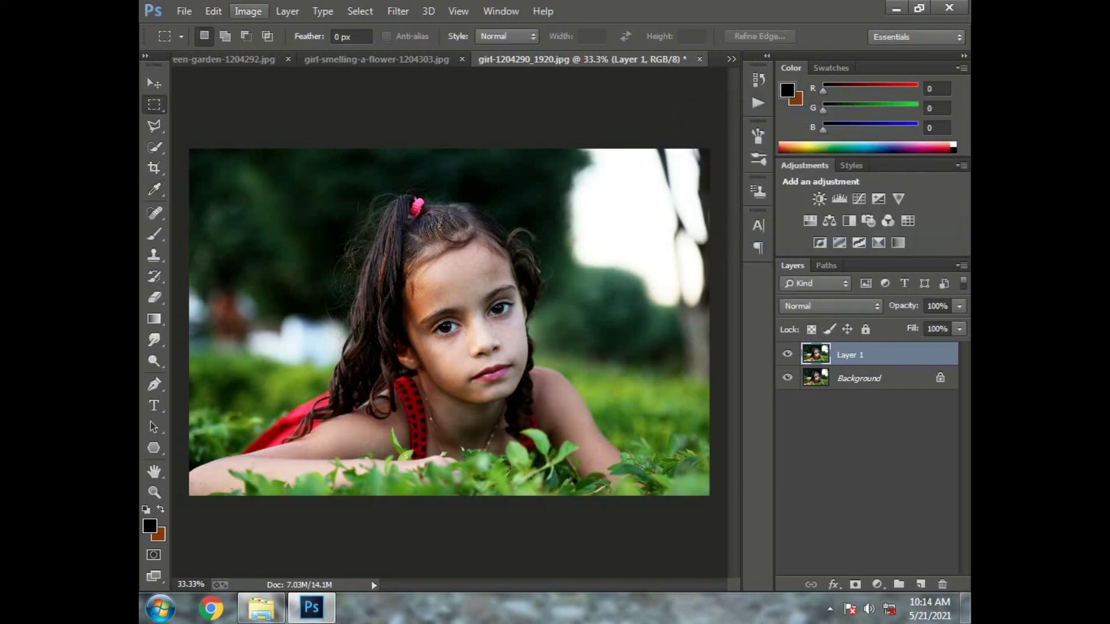
Apply Levels with inputs 0, 1.12 and 245 to the copy.
click(248, 11)
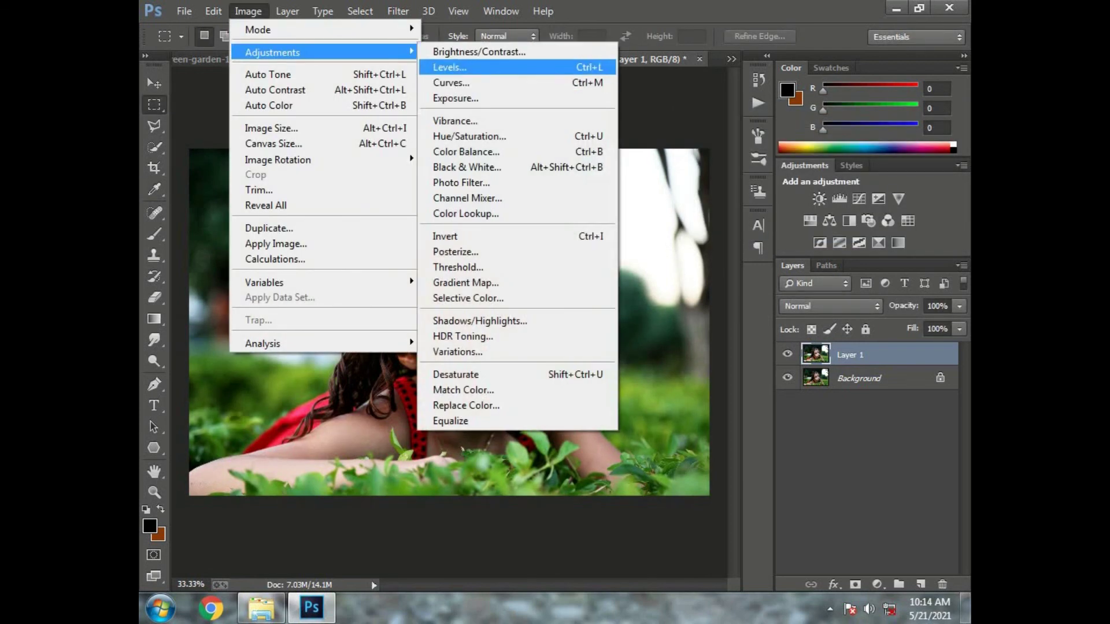
click(450, 67)
key(Down)
key(Down)
key(Down)
key(Down)
key(Down)
key(Down)
key(shift+Tab)
key(Up)
key(Up)
key(Up)
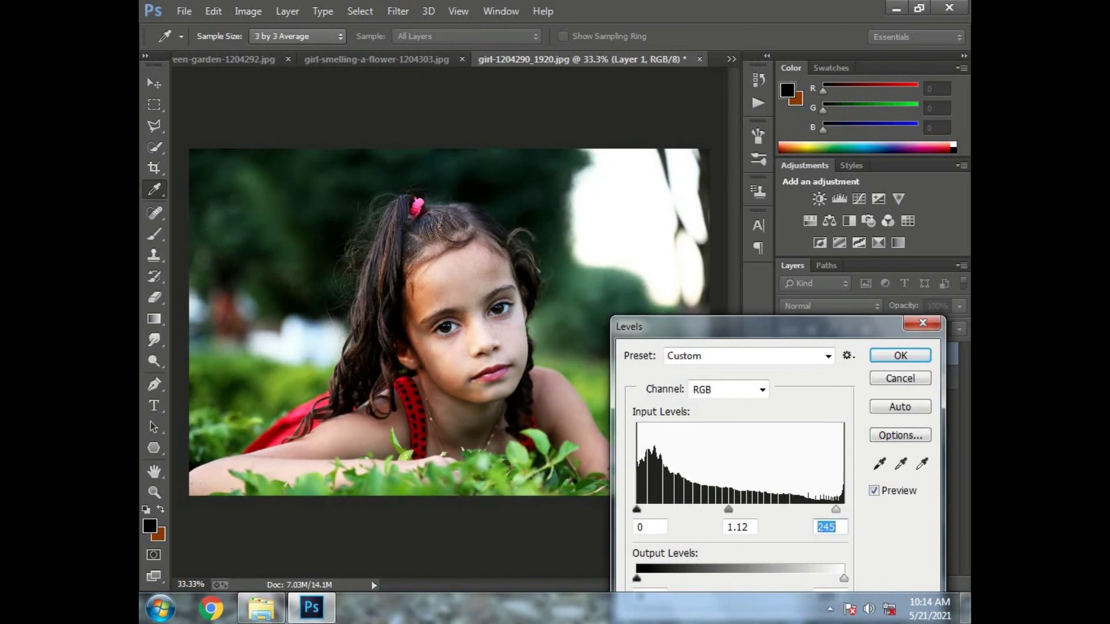
click(900, 355)
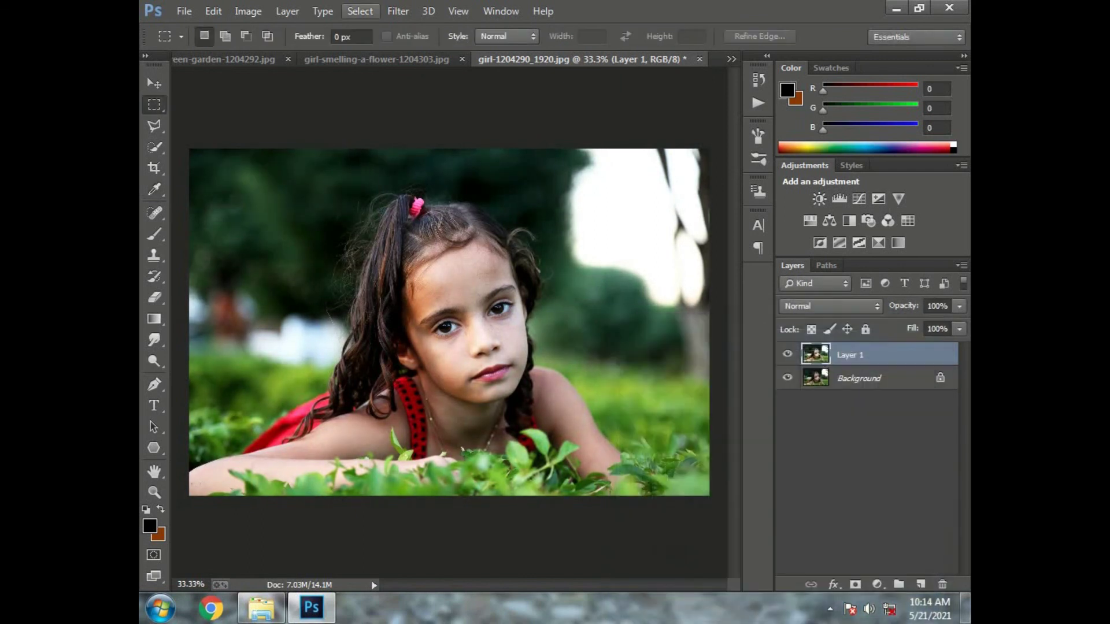
click(398, 11)
key(Down)
key(Down)
key(Down)
key(Return)
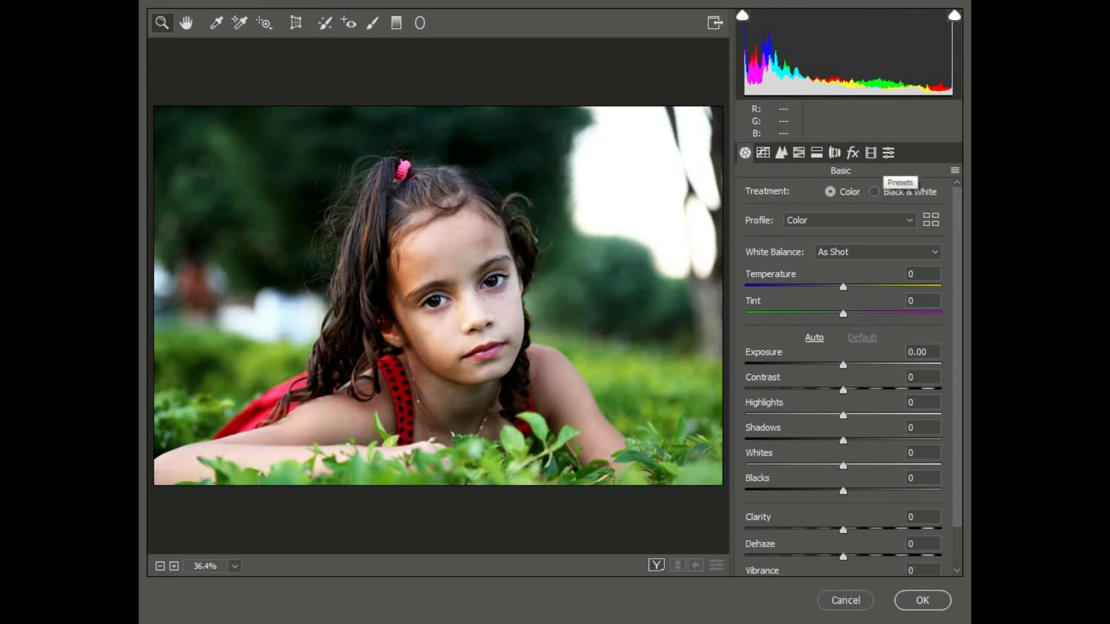
Apply the kd preset to girl-1204290_1920.jpg in Camera Raw and review the result.
click(889, 152)
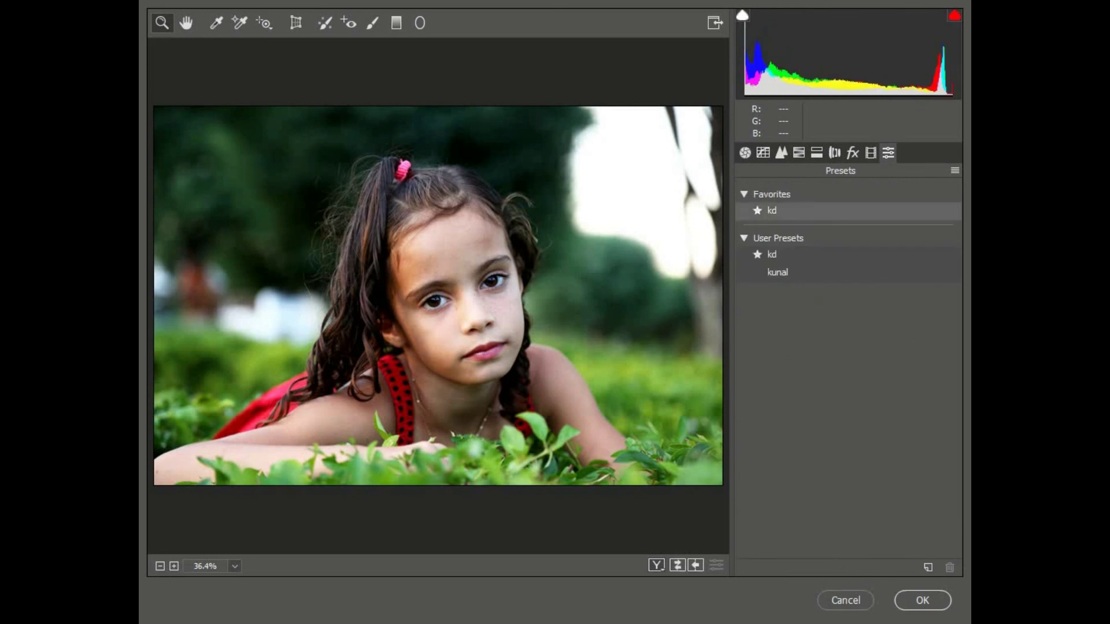
click(771, 210)
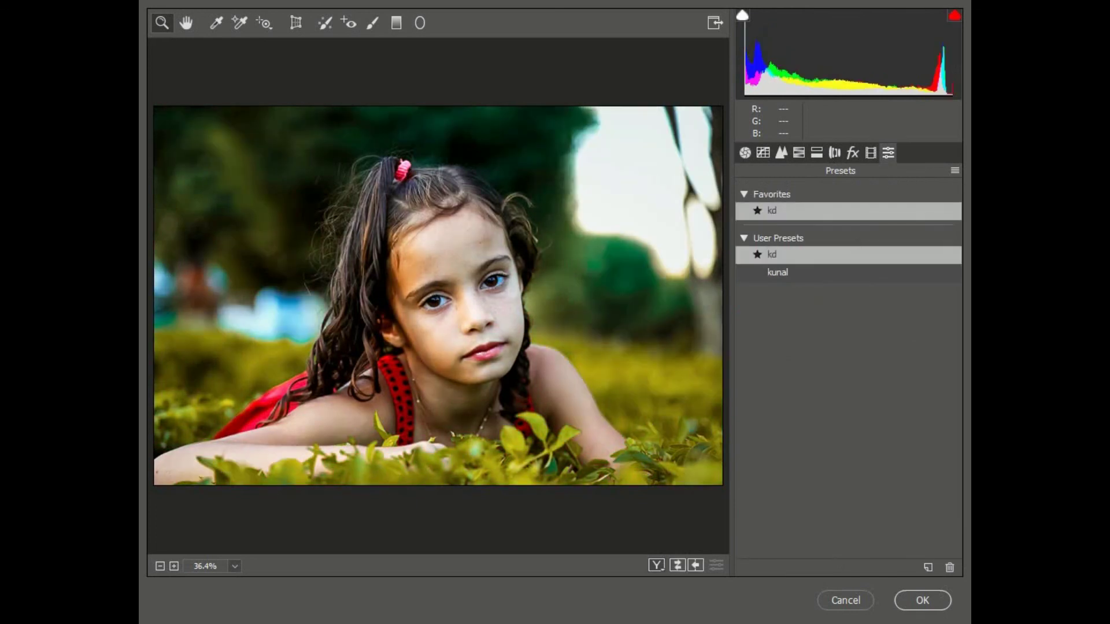
key(Return)
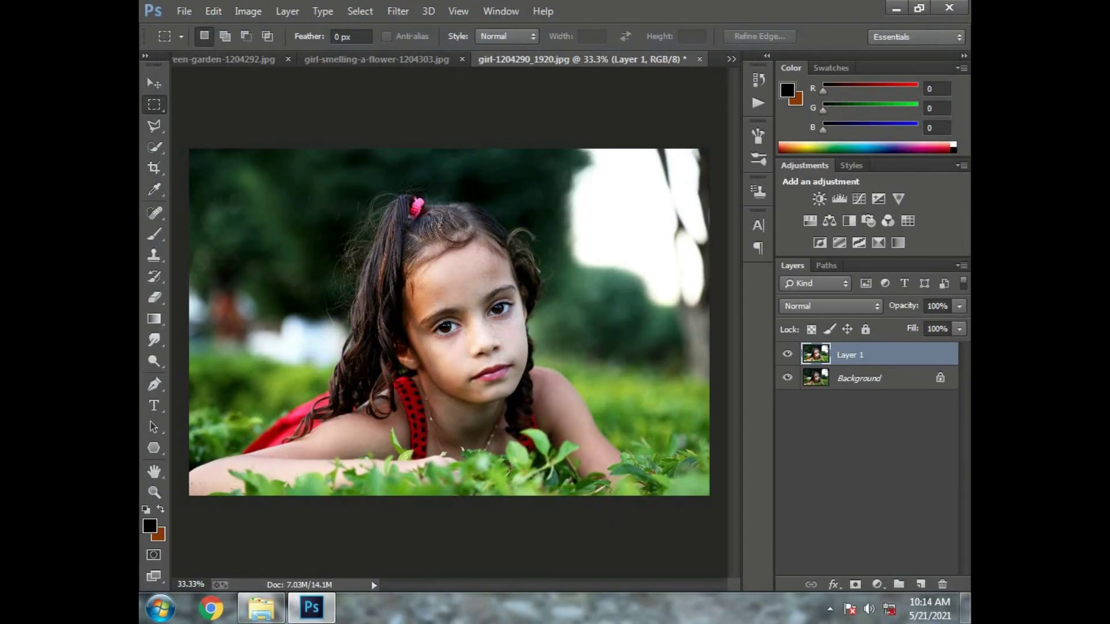
key(ctrl+shift+a)
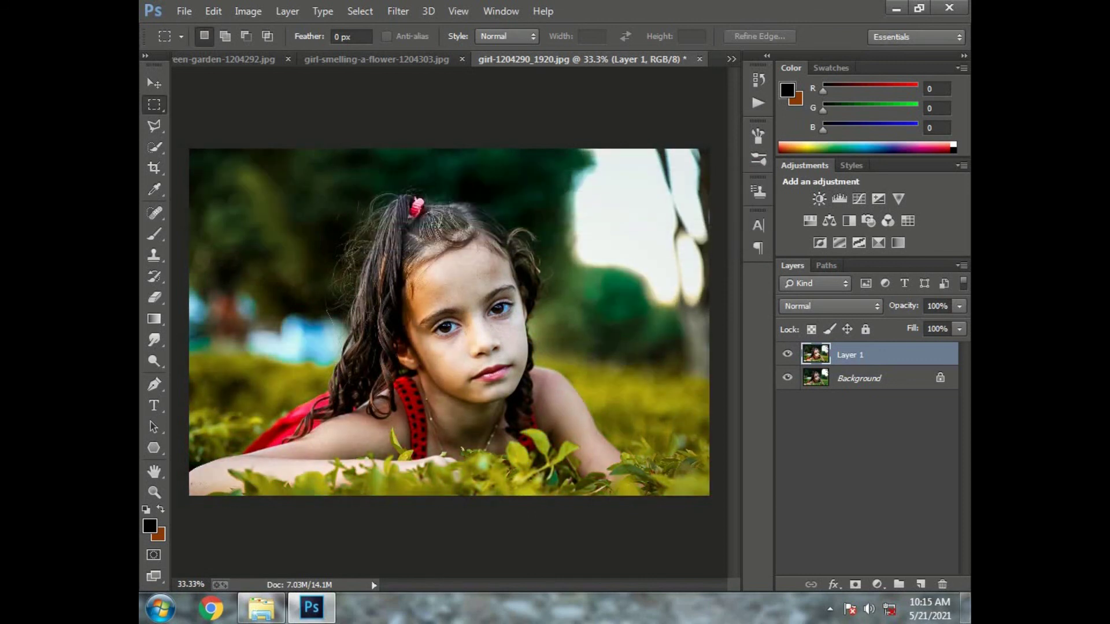
key(ctrl+minus)
key(ctrl+minus)
key(ctrl+plus)
key(ctrl+plus)
key(ctrl+minus)
key(ctrl+plus)
key(ctrl+minus)
Switch through the flower photo back to the graded girl-in-green-garden photo for review.
key(ctrl+shift+Tab)
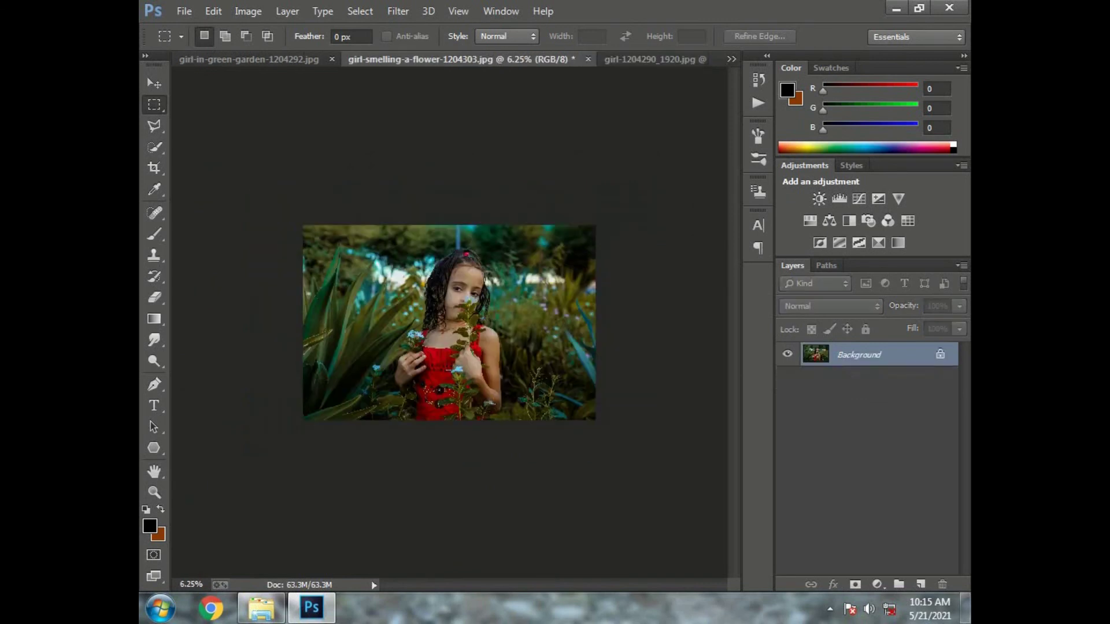
key(ctrl+plus)
key(ctrl+plus)
key(ctrl+minus)
key(ctrl+shift+Tab)
key(ctrl+plus)
key(ctrl+minus)
key(ctrl+plus)
key(ctrl+minus)
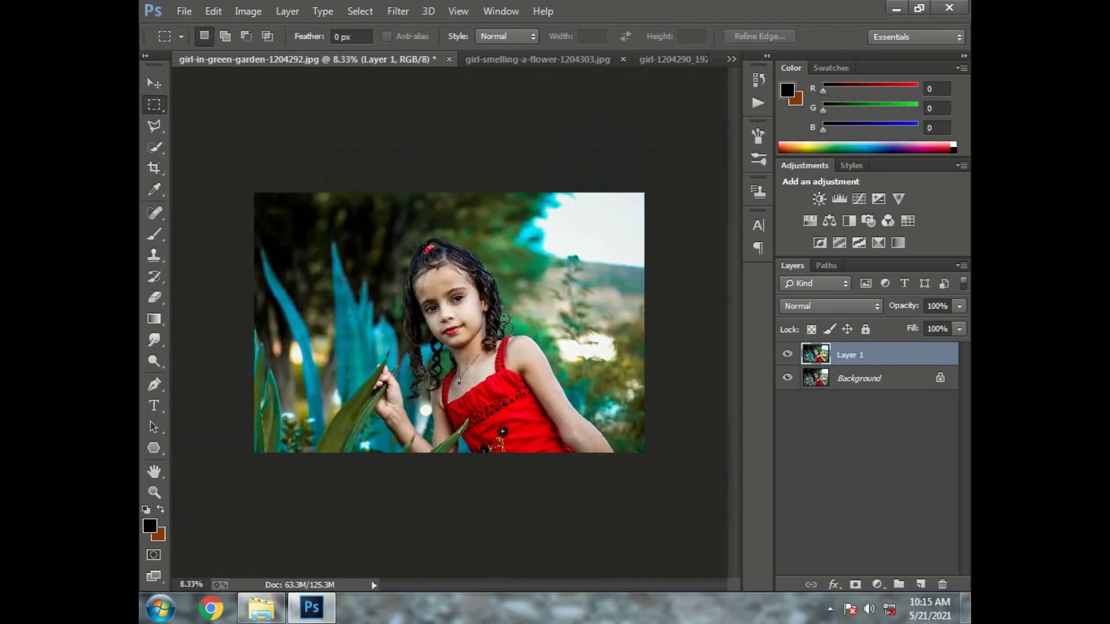